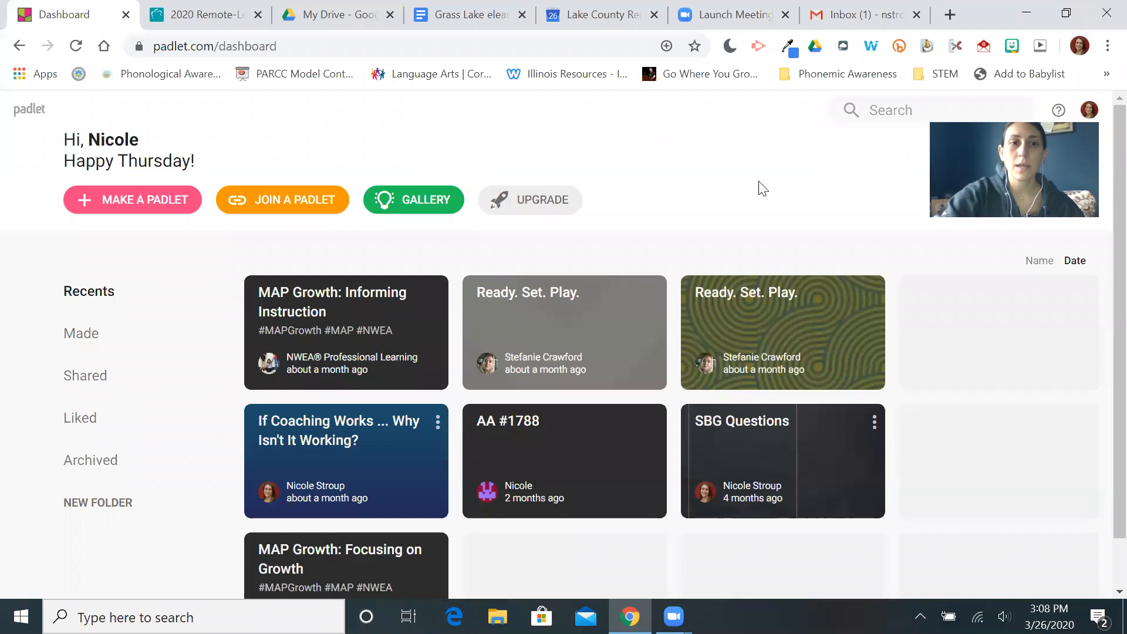
Create a new padlet from the blank Shelf layout.
scroll(762, 188, down, 1)
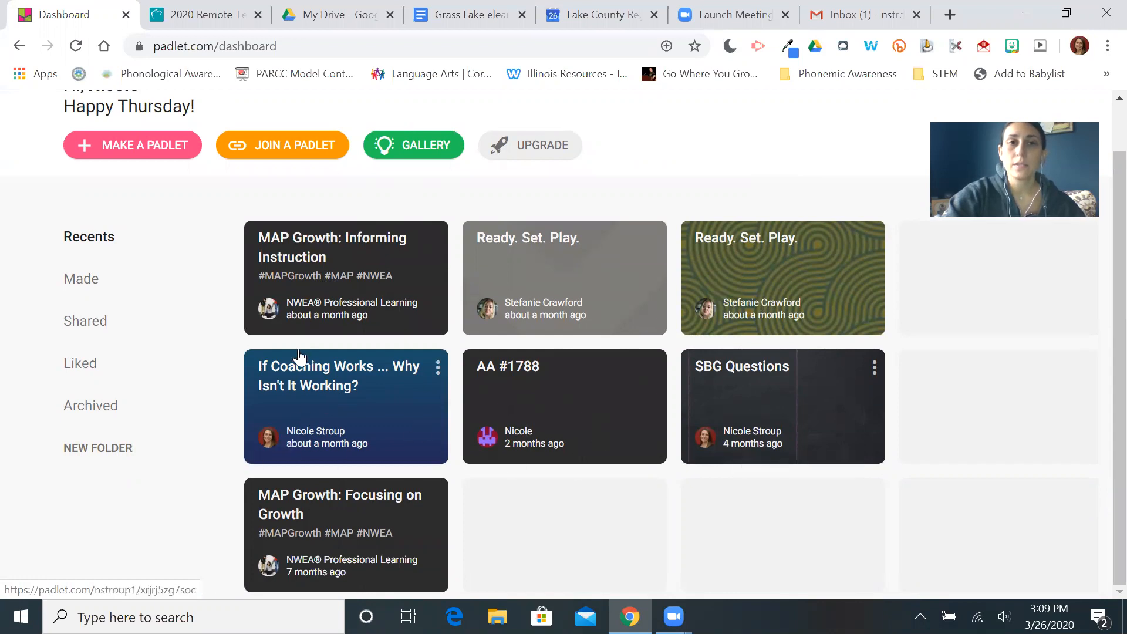
scroll(299, 356, up, 1)
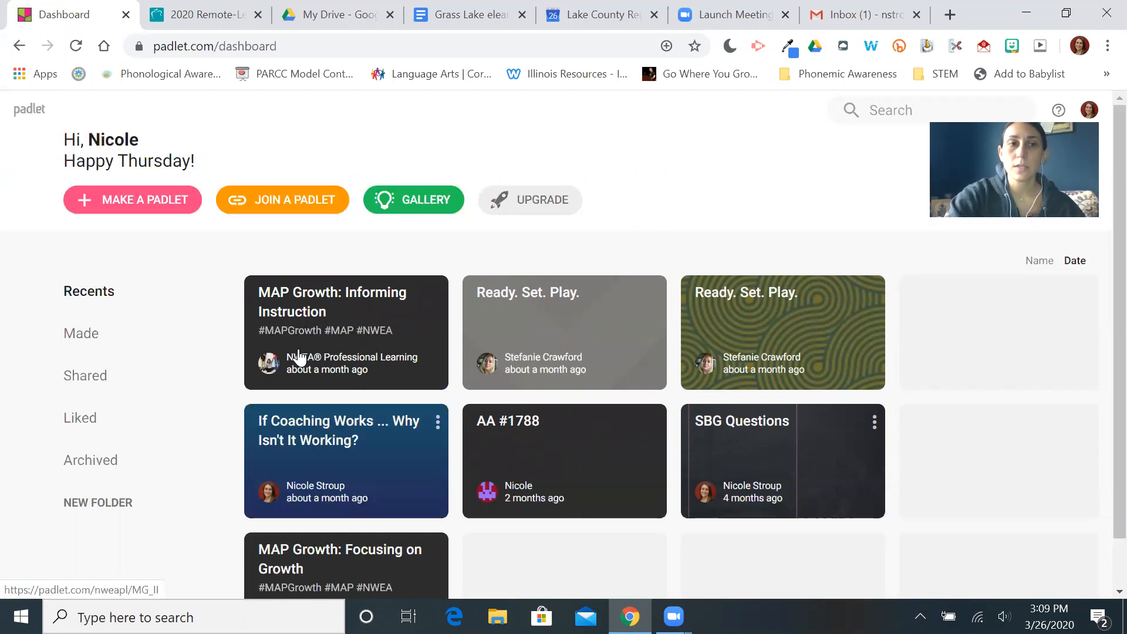
click(154, 206)
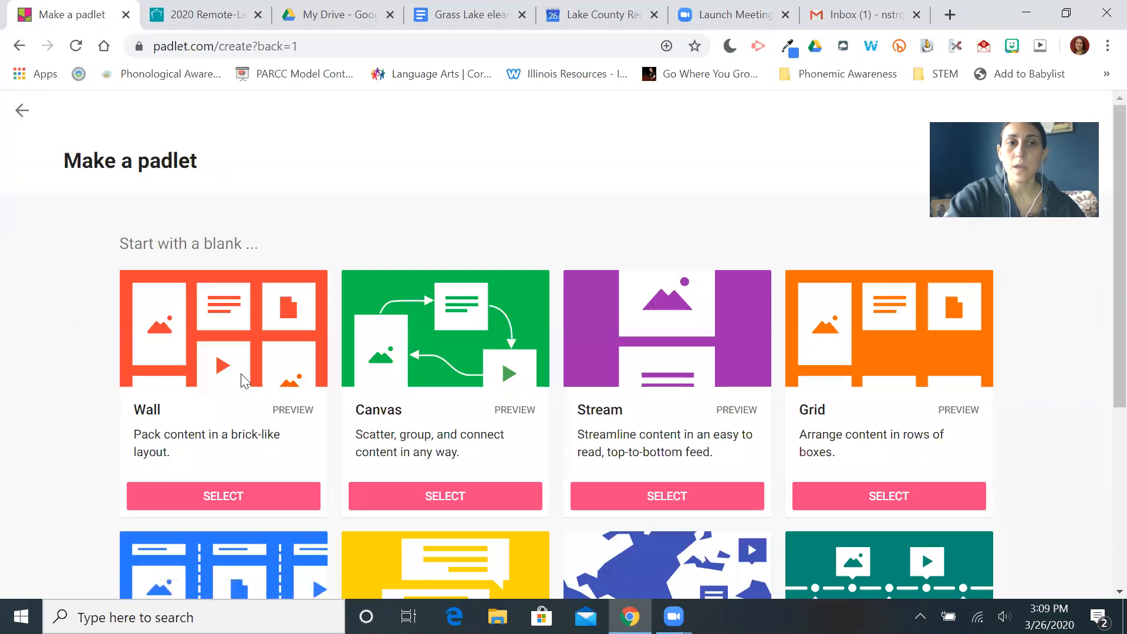
scroll(243, 381, down, 2)
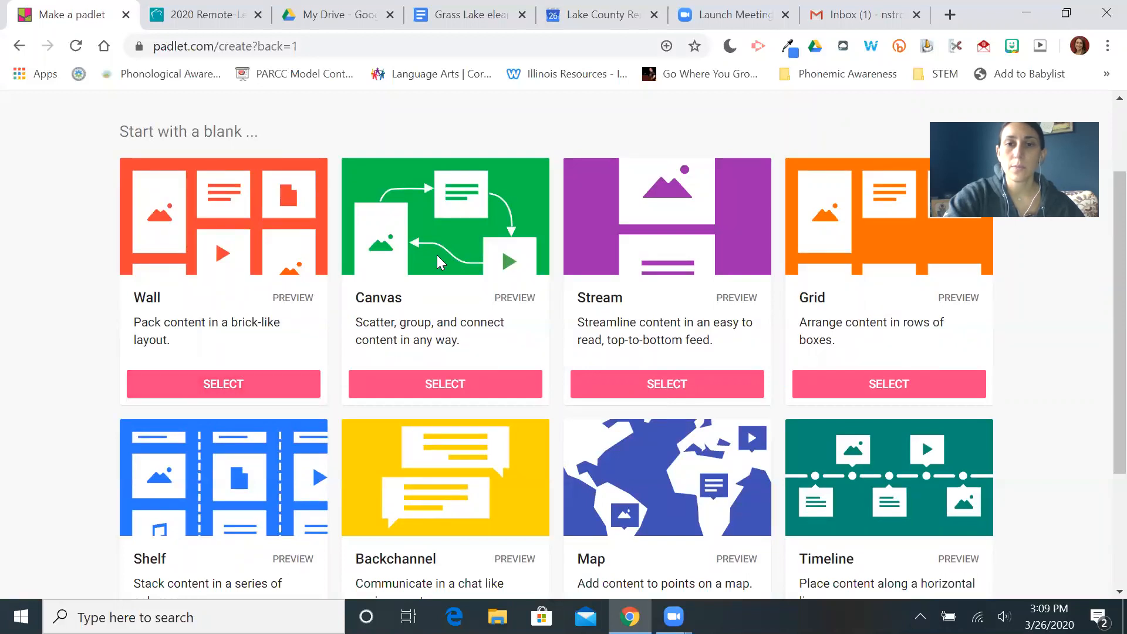
scroll(848, 319, down, 1)
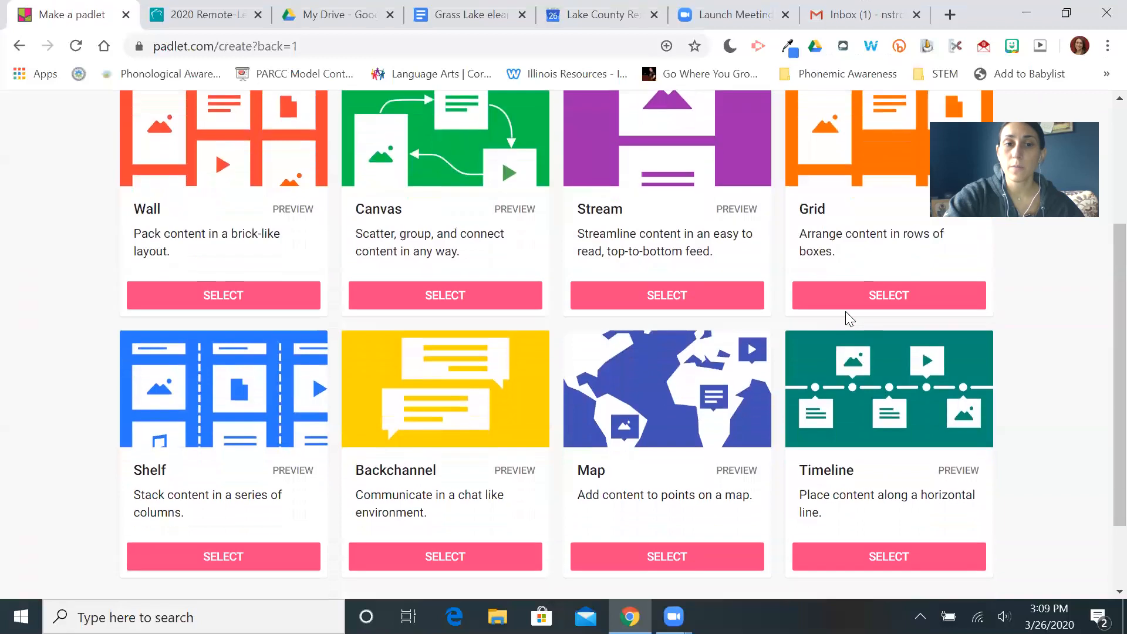
scroll(847, 317, down, 1)
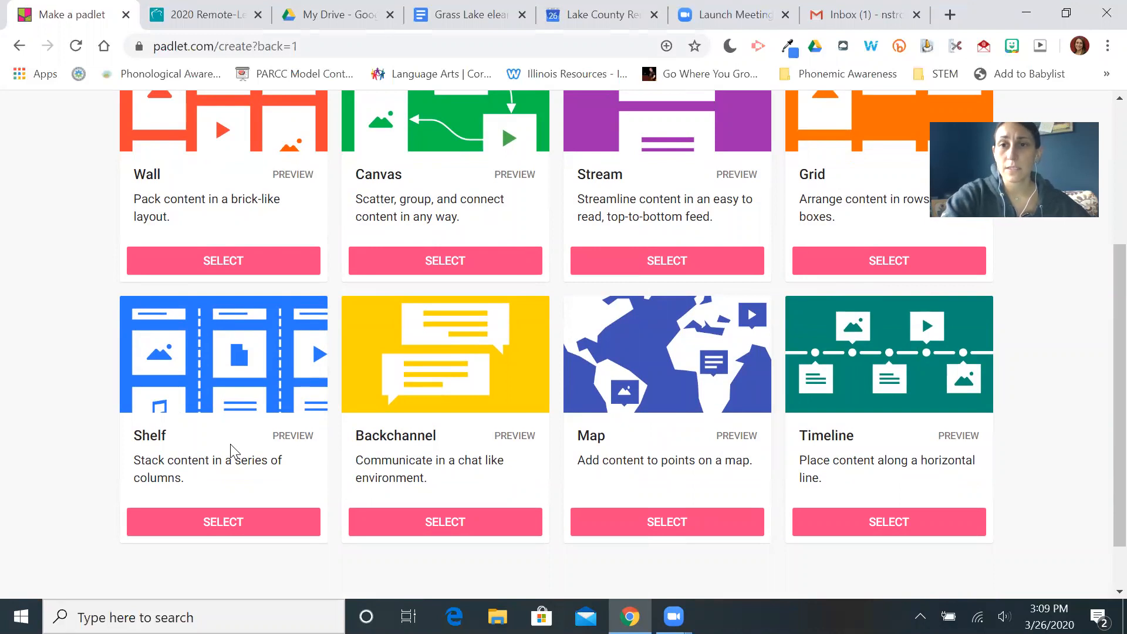
click(218, 521)
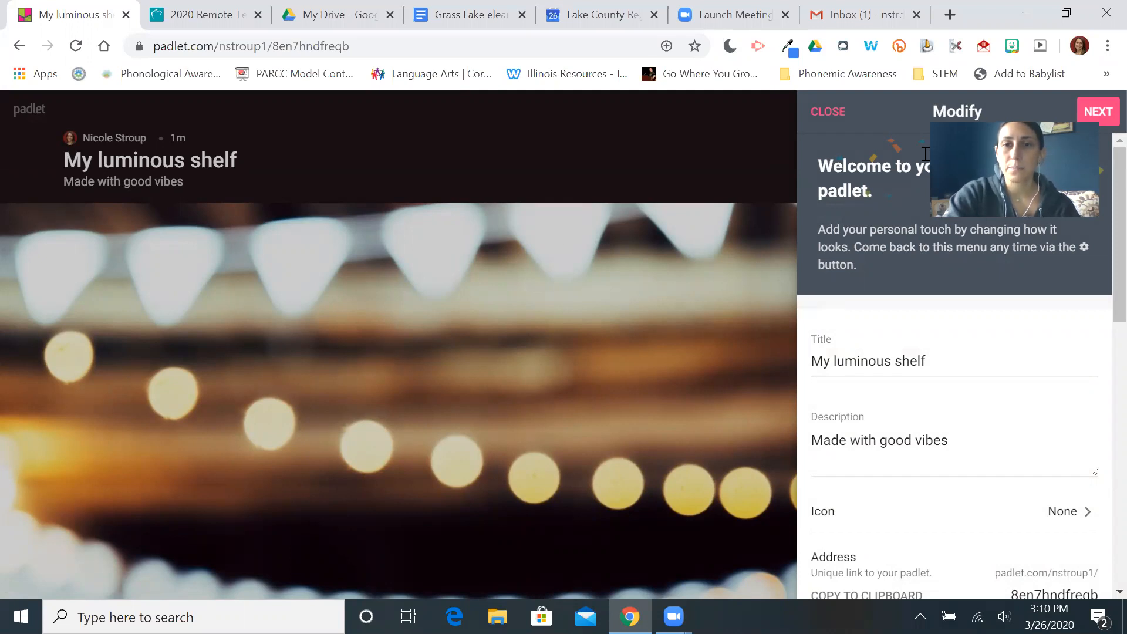
Replace the padlet's title with the teacher's name in possessive form followed by "Classroom".
triple_click(921, 360)
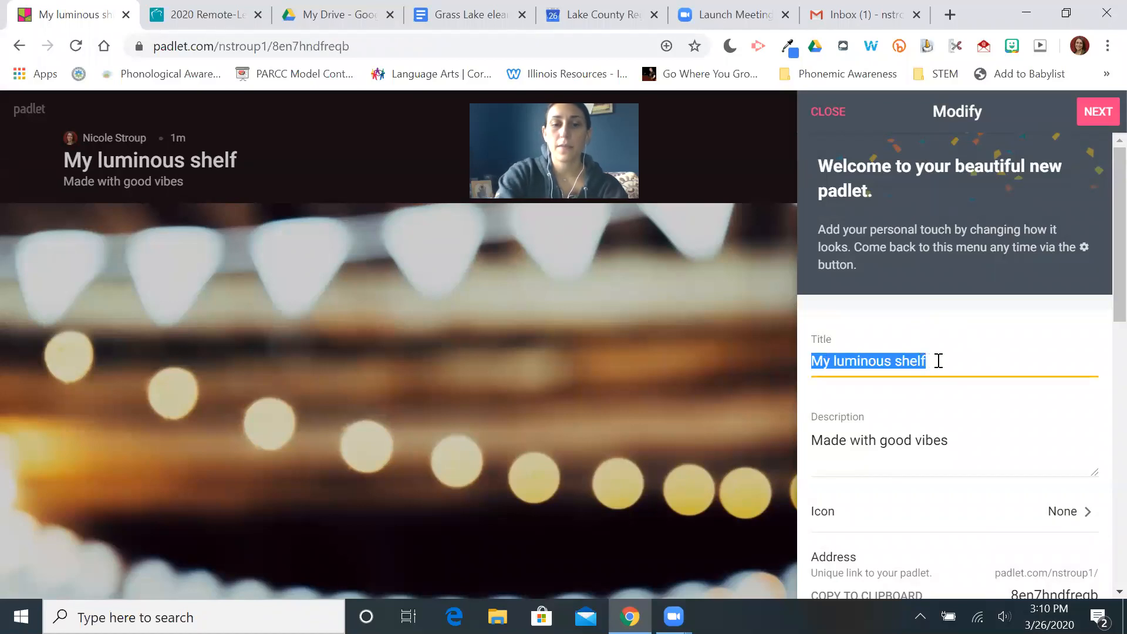
double_click(939, 360)
click(938, 361)
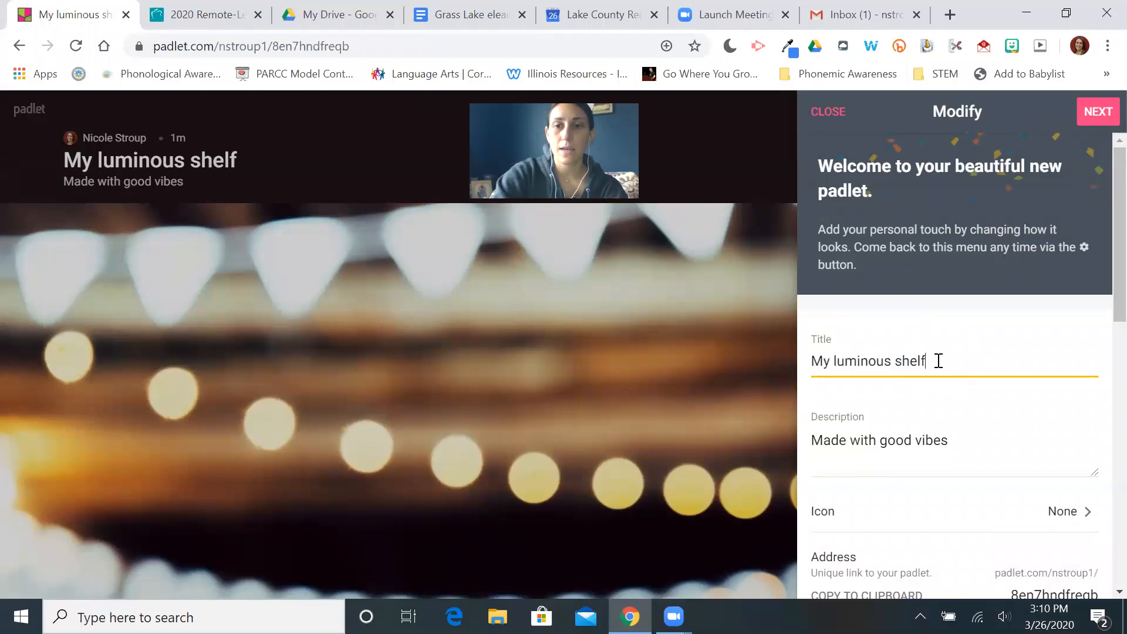
drag(938, 360, 813, 360)
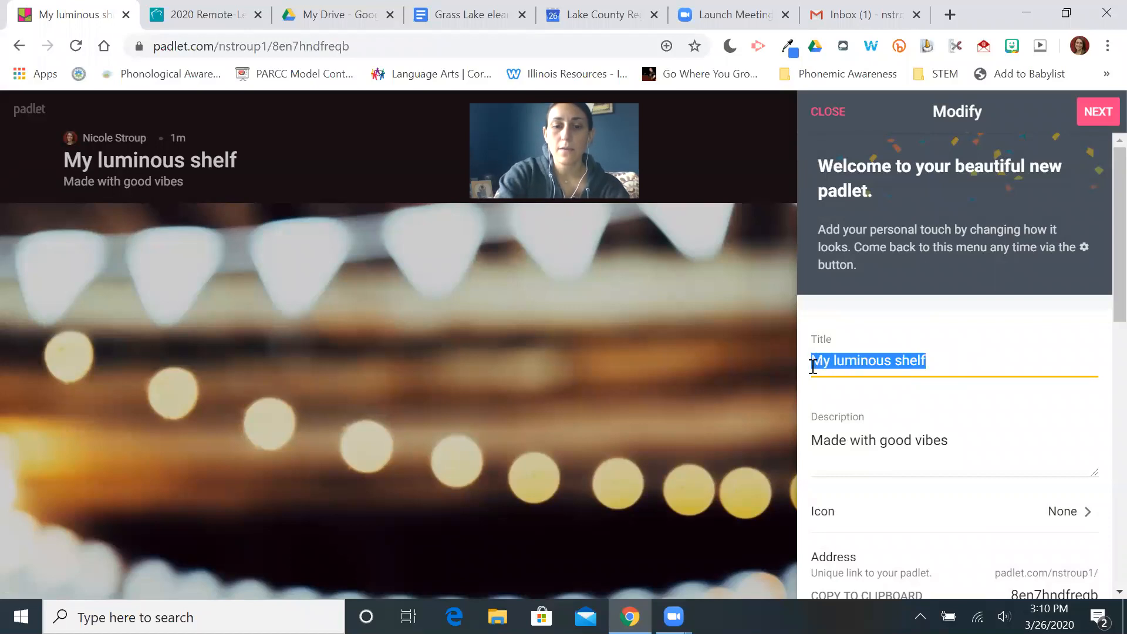
text(Mrs. Stoup)
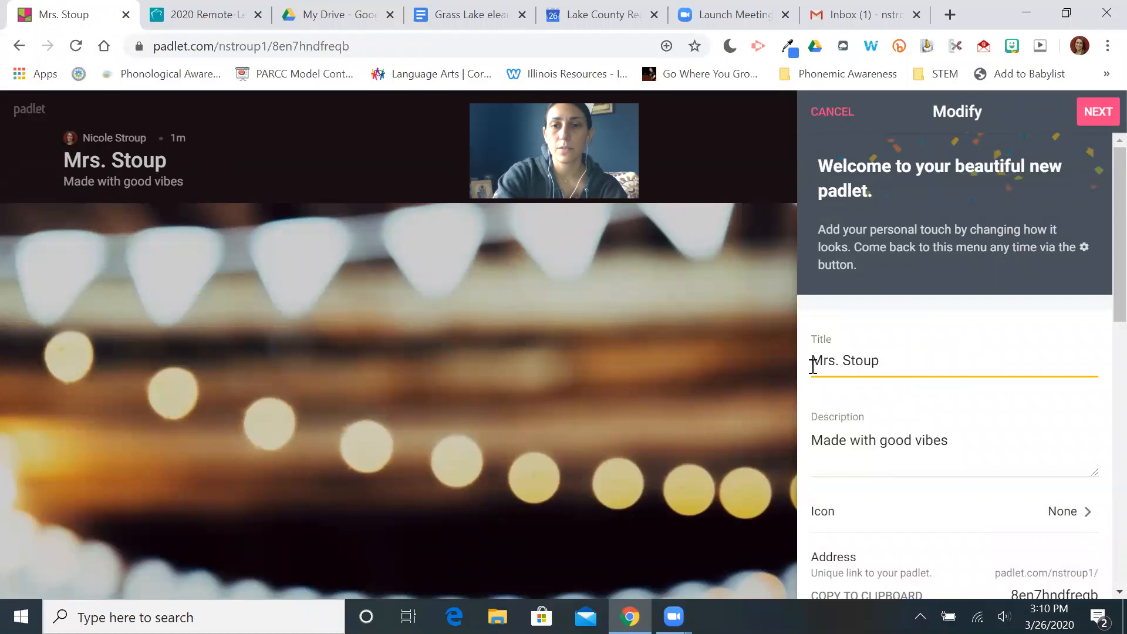
text('s Cl)
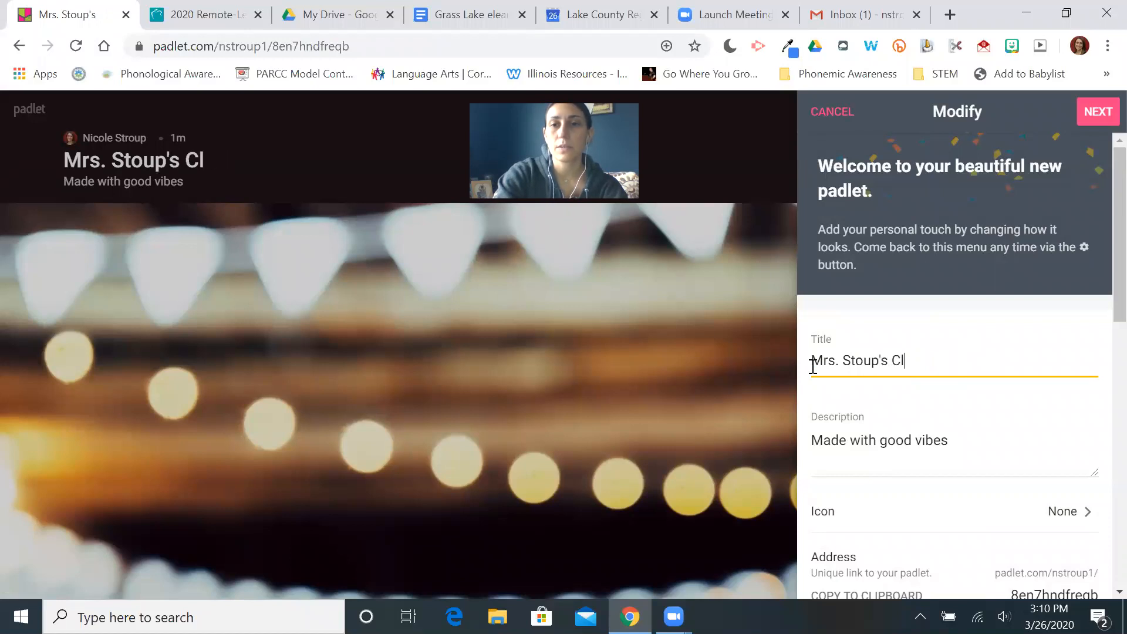
text(assroom)
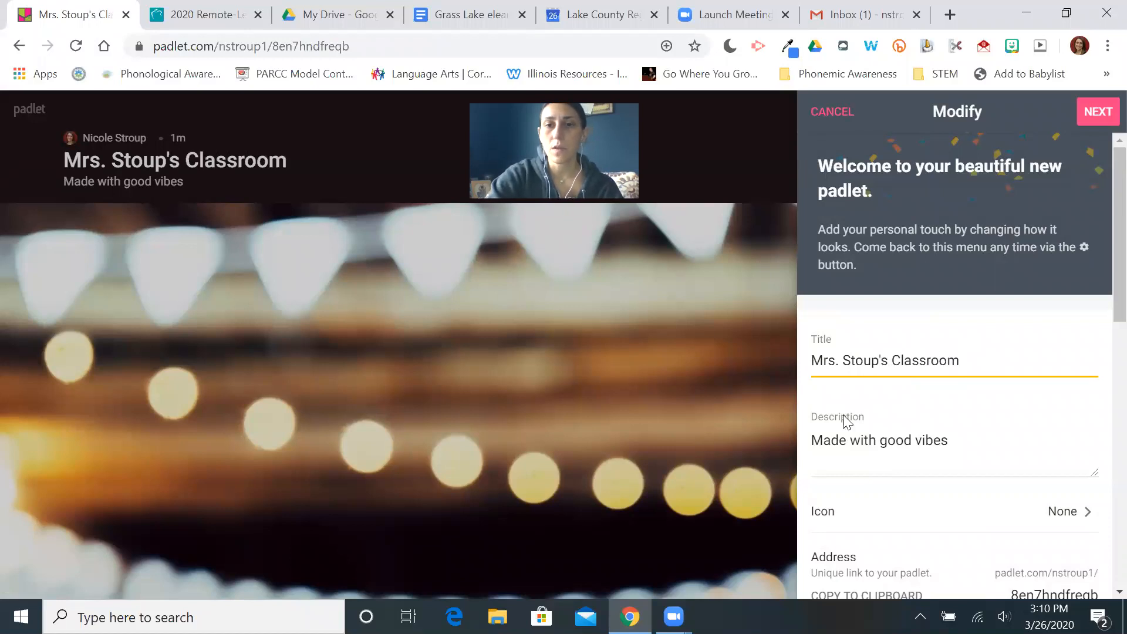
Replace the padlet's description with "Ides for elearning".
triple_click(859, 435)
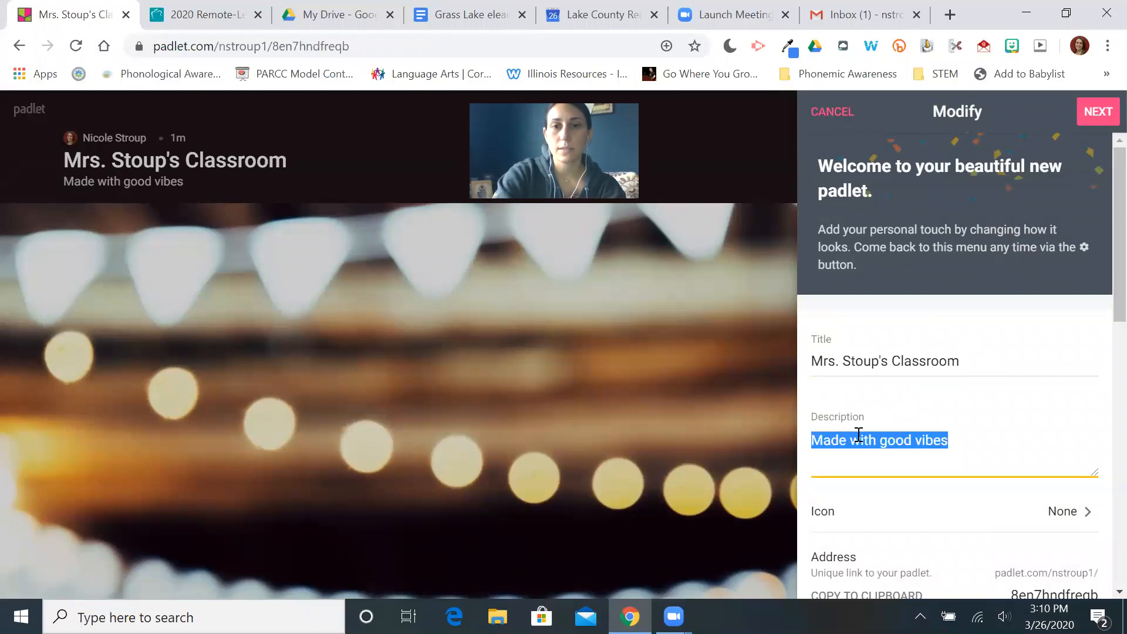
key(BackSpace)
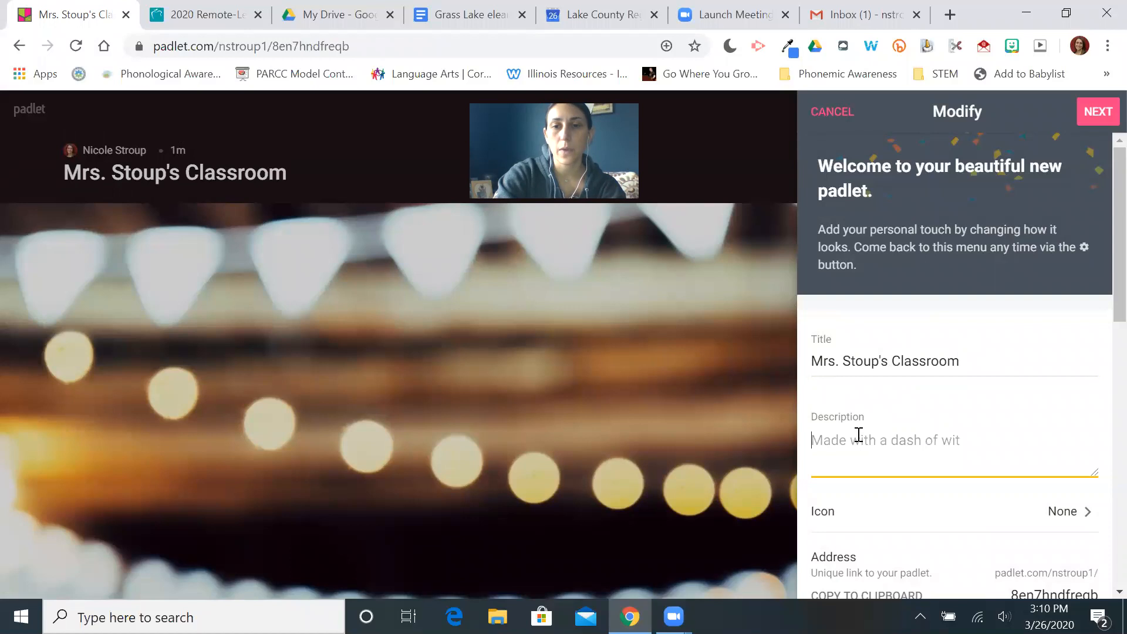
text(Ides for elera)
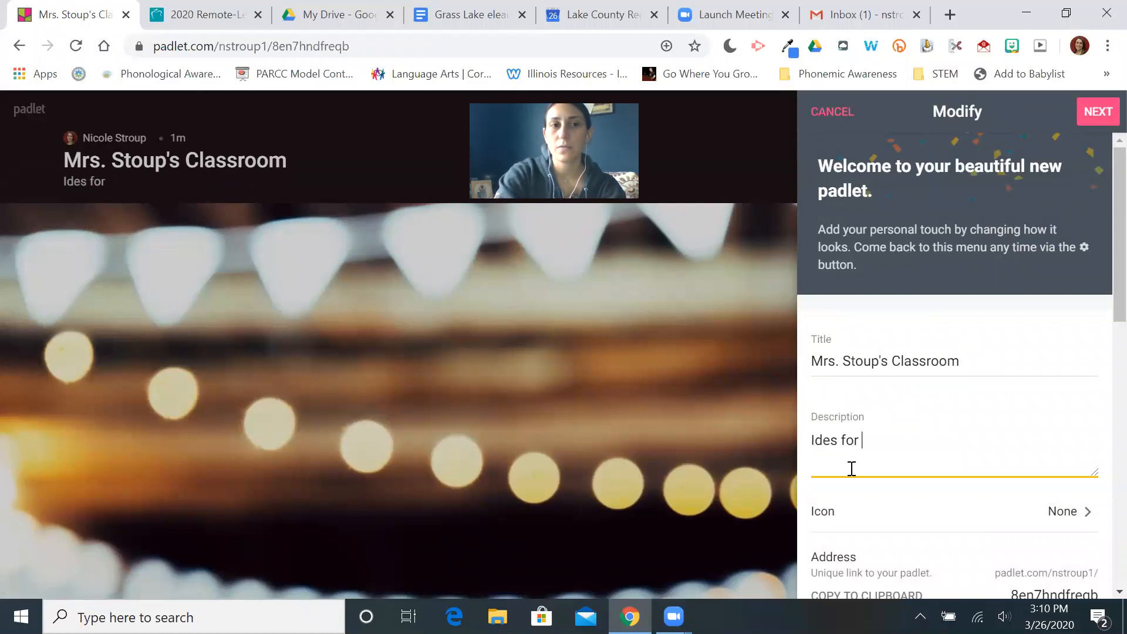
key(BackSpace)
key(BackSpace)
text(arning)
Set the padlet's icon to the open-mouthed grinning smiley with open eyes.
click(1050, 511)
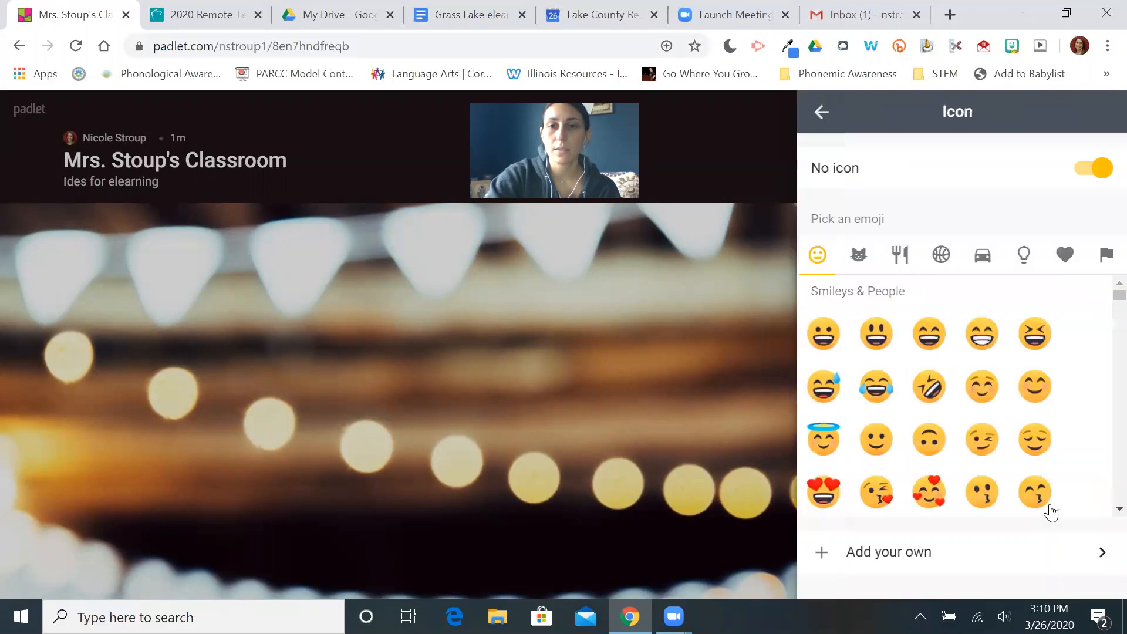
click(876, 336)
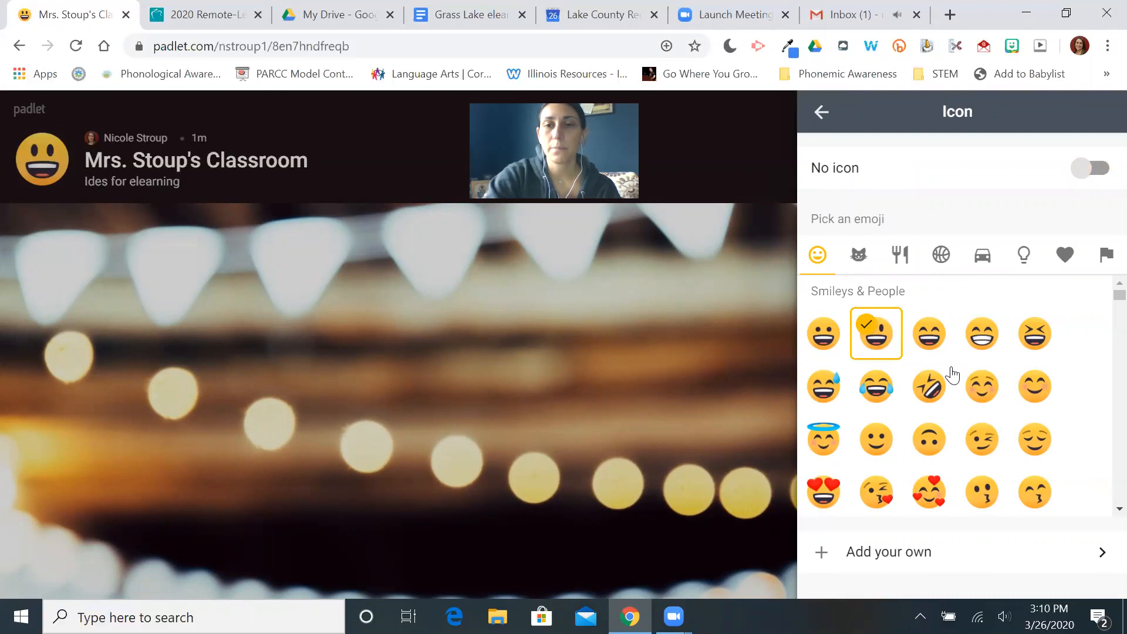
scroll(951, 373, down, 3)
Replace the padlet's icon with the image-search photo of students at a whiteboard.
click(920, 553)
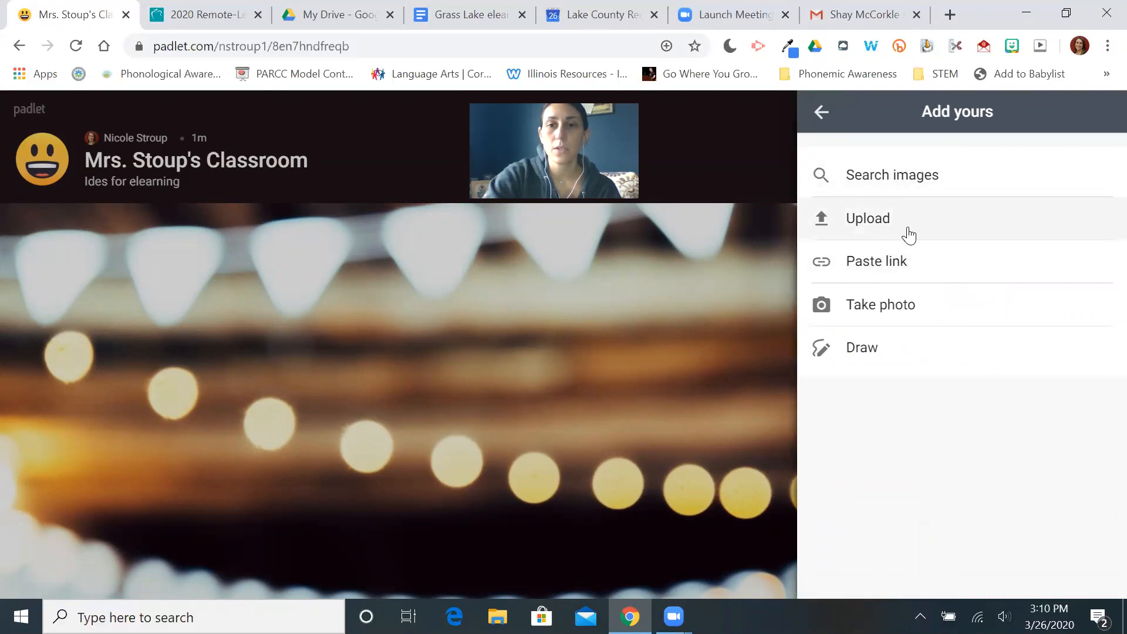
click(916, 184)
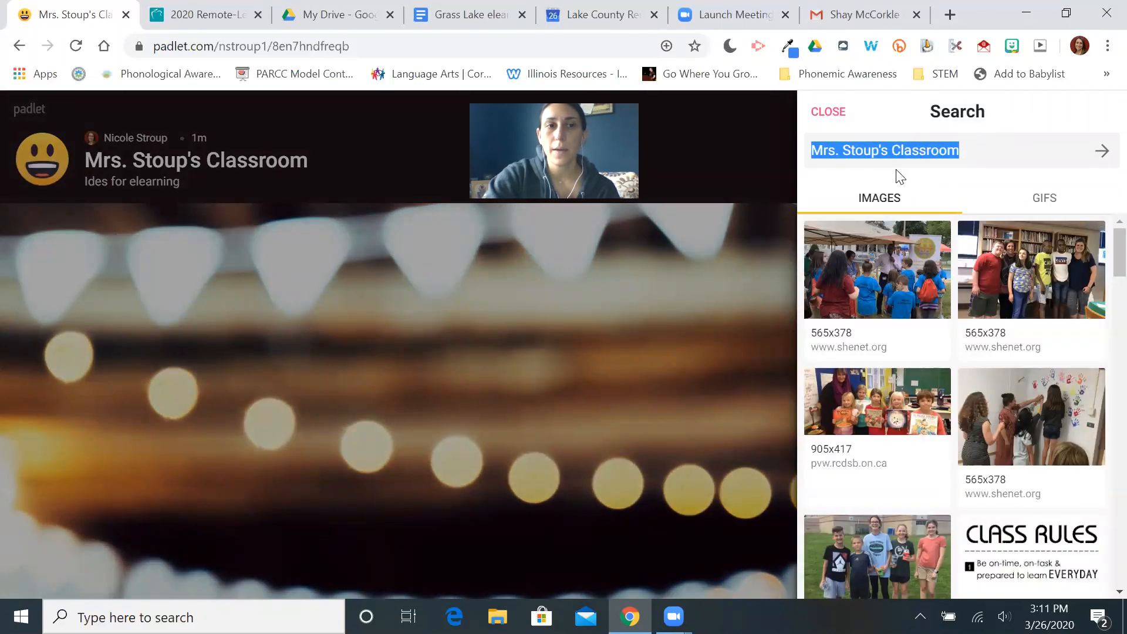
scroll(914, 318, down, 3)
scroll(915, 317, down, 5)
scroll(914, 318, down, 3)
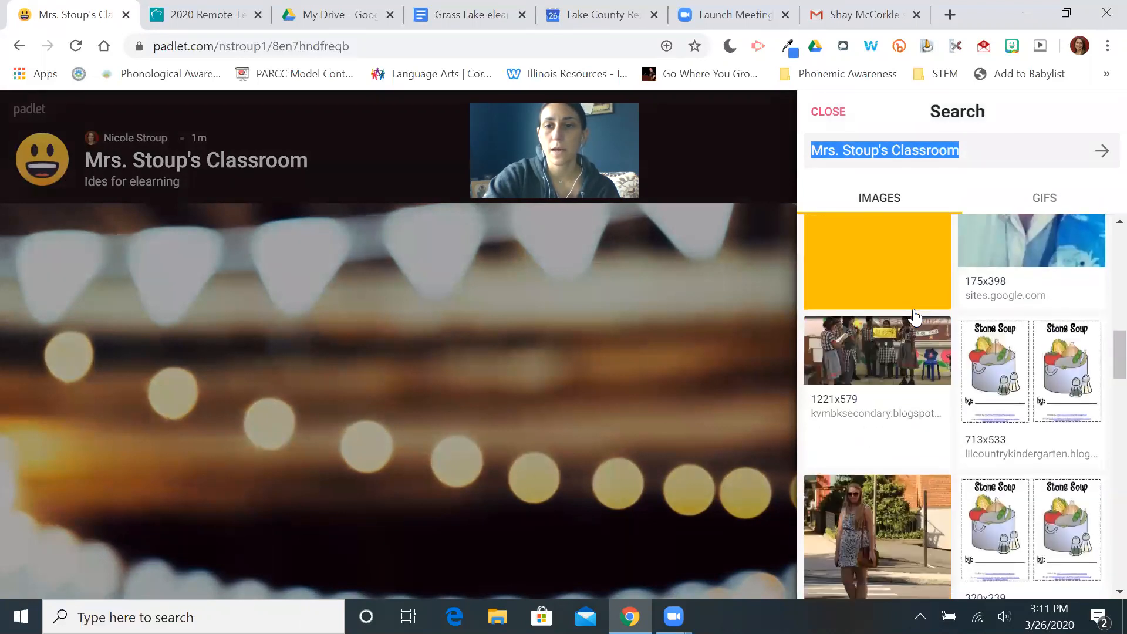
scroll(914, 318, up, 12)
click(1048, 415)
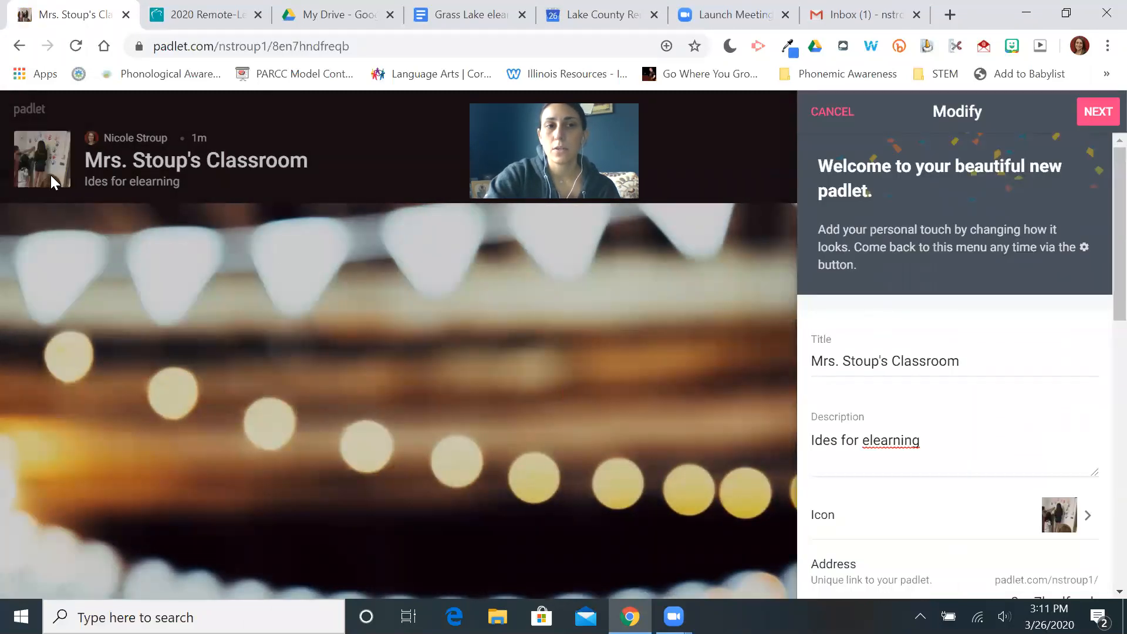
Set the padlet's wallpaper to the solid brick-red color.
scroll(947, 449, down, 1)
scroll(947, 450, down, 3)
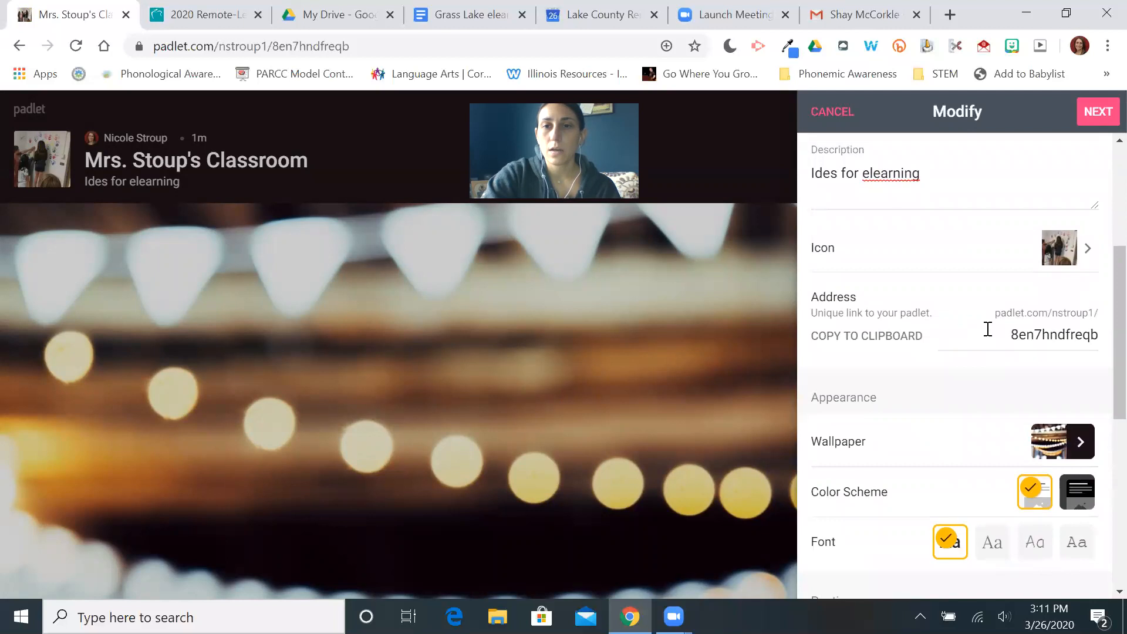
click(1082, 446)
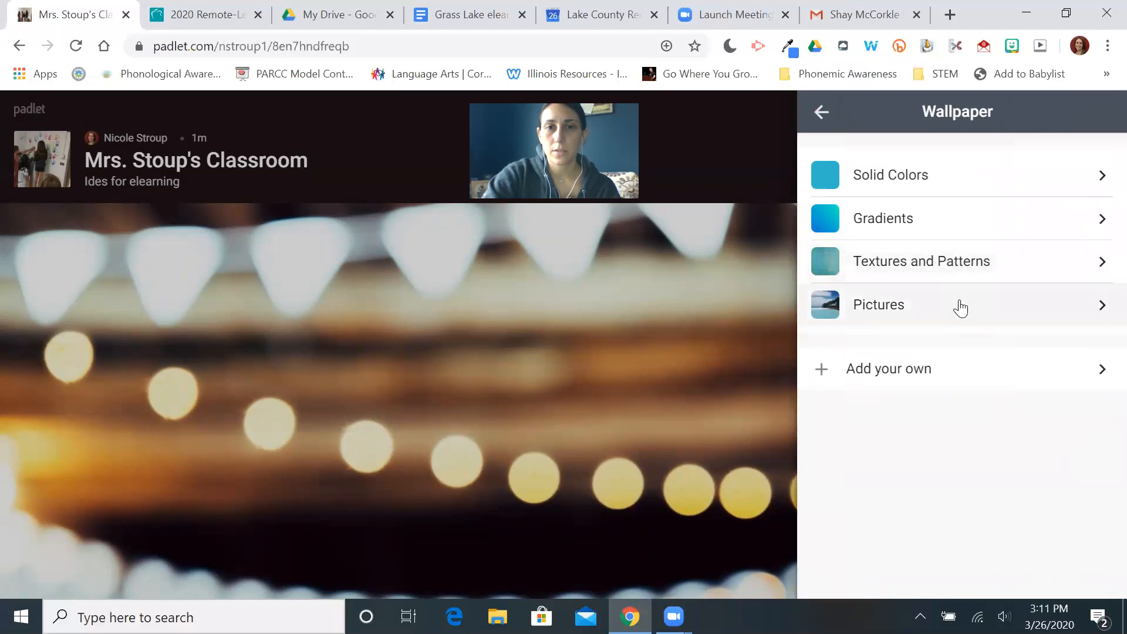
click(927, 177)
scroll(904, 367, down, 5)
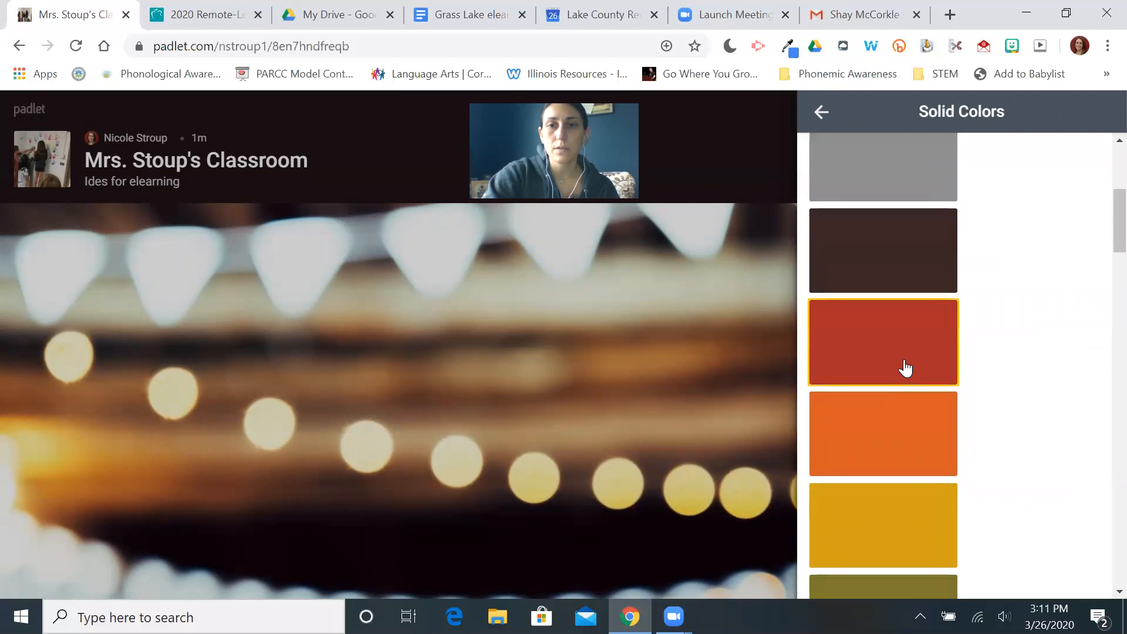
click(902, 361)
scroll(904, 358, down, 2)
scroll(904, 358, up, 3)
click(821, 112)
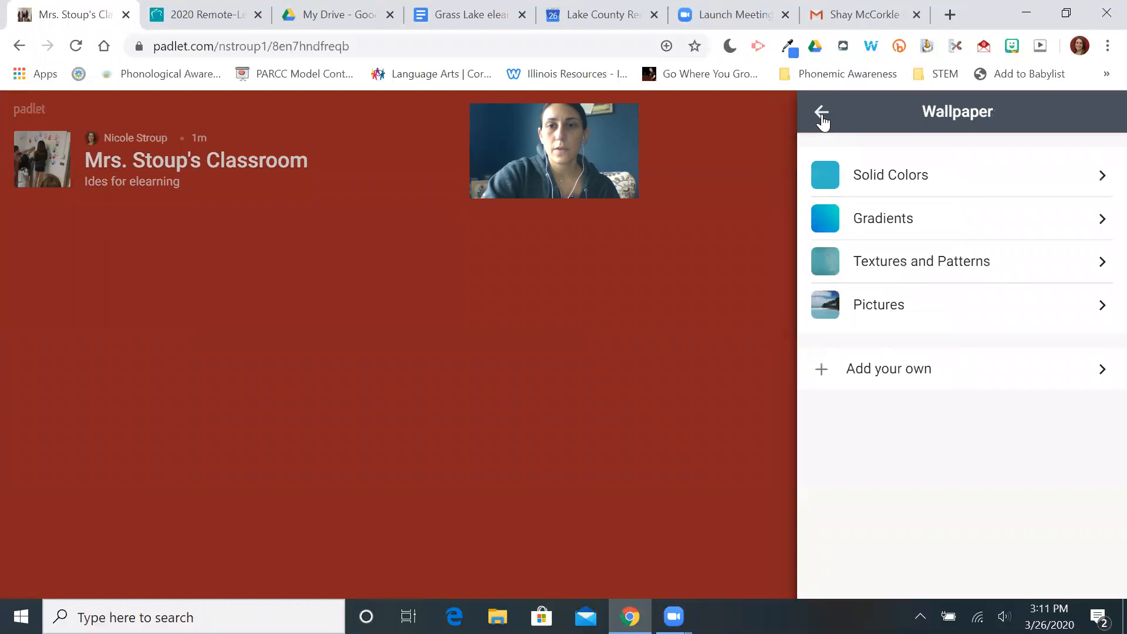
Change the wallpaper to the last gradient, fading from pinkish red to dark purple.
click(889, 224)
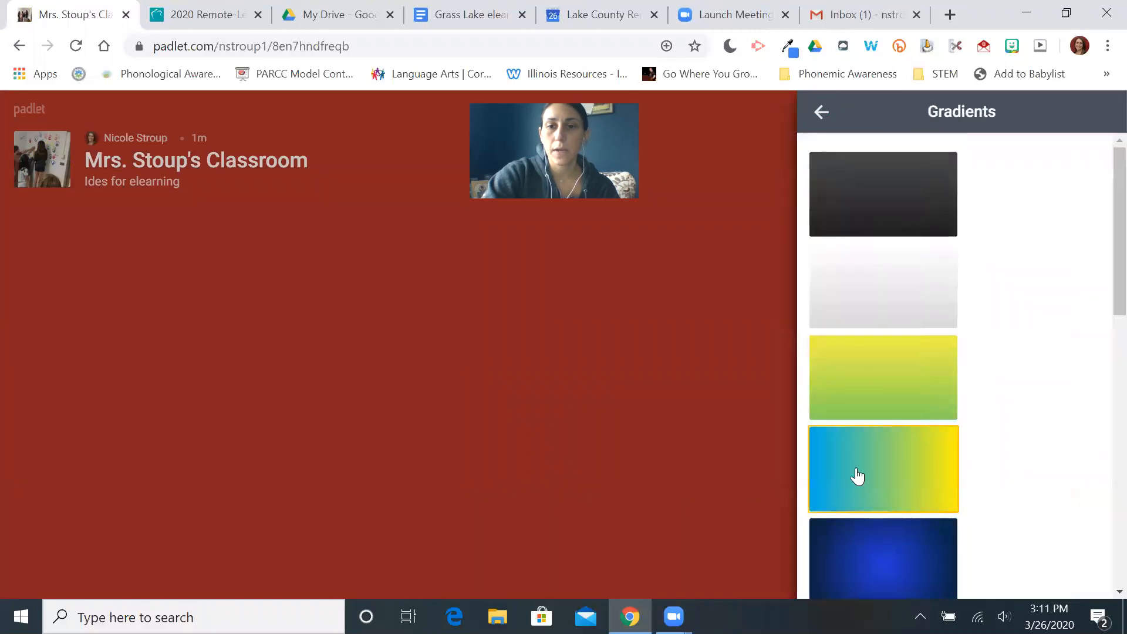
scroll(856, 474, down, 8)
scroll(857, 476, down, 2)
click(856, 473)
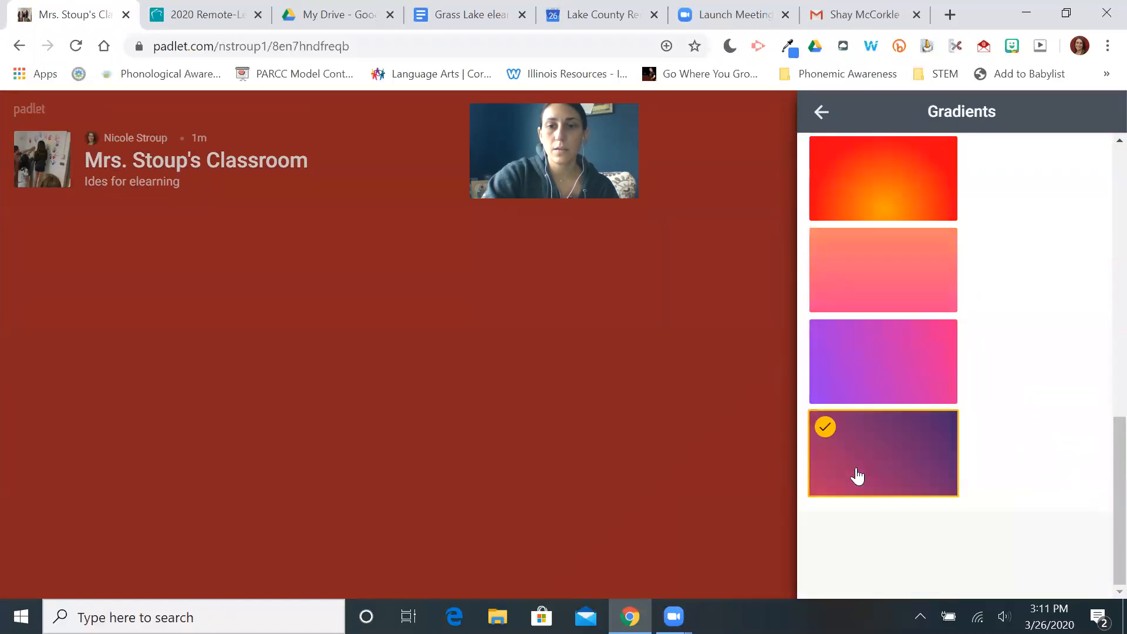
click(821, 112)
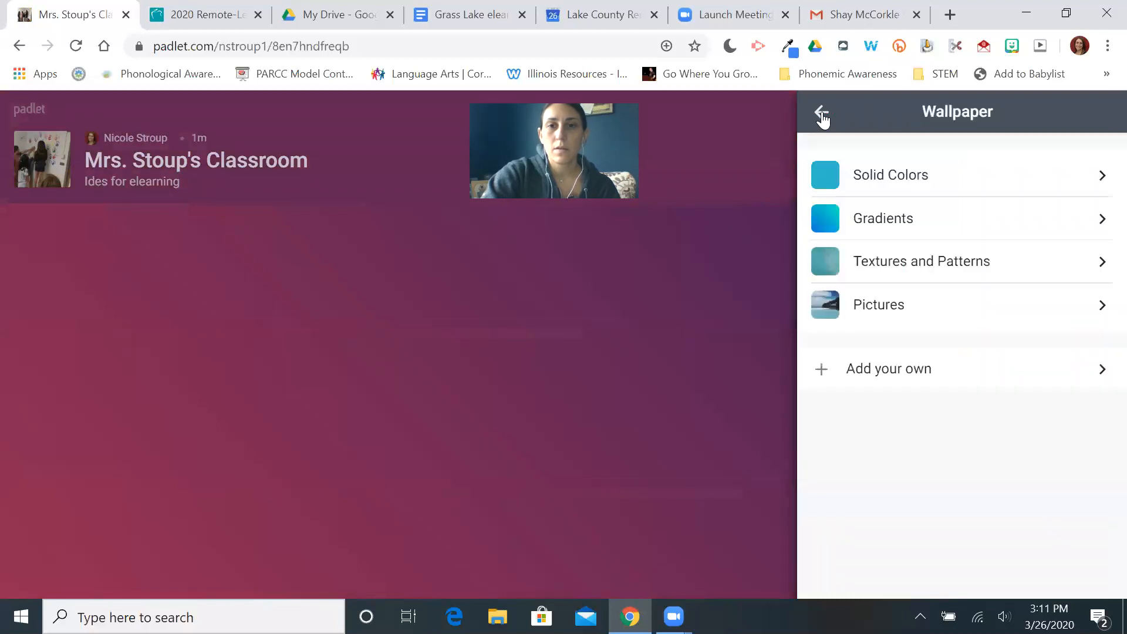
Browse the wallpaper pictures and apply the Orchid picture as the padlet's background.
click(864, 307)
scroll(880, 434, down, 12)
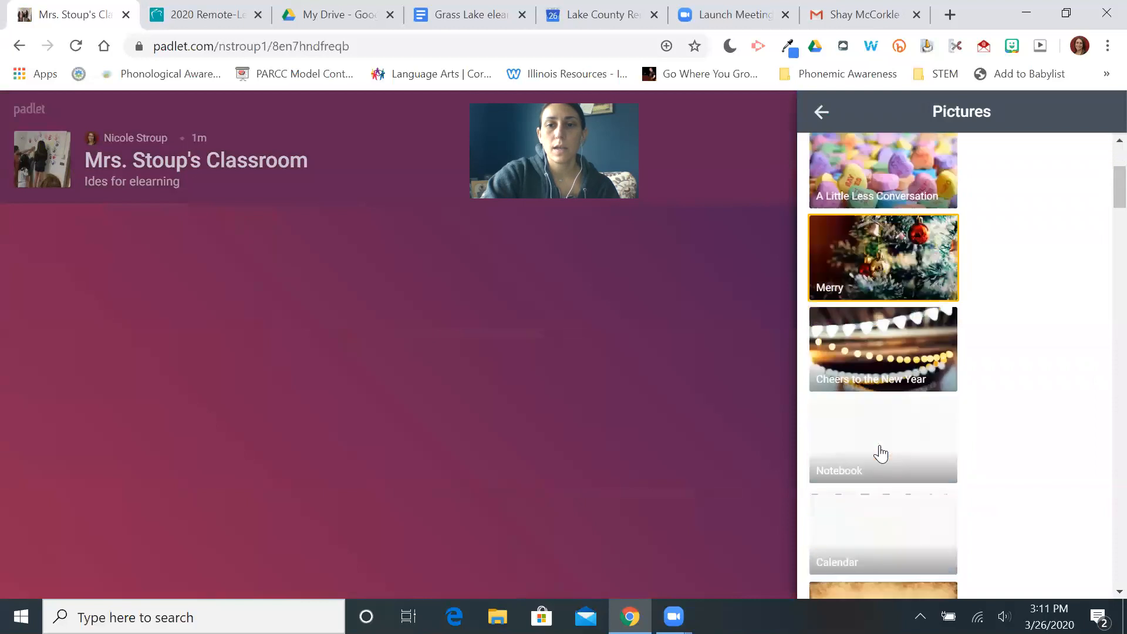
scroll(881, 454, down, 12)
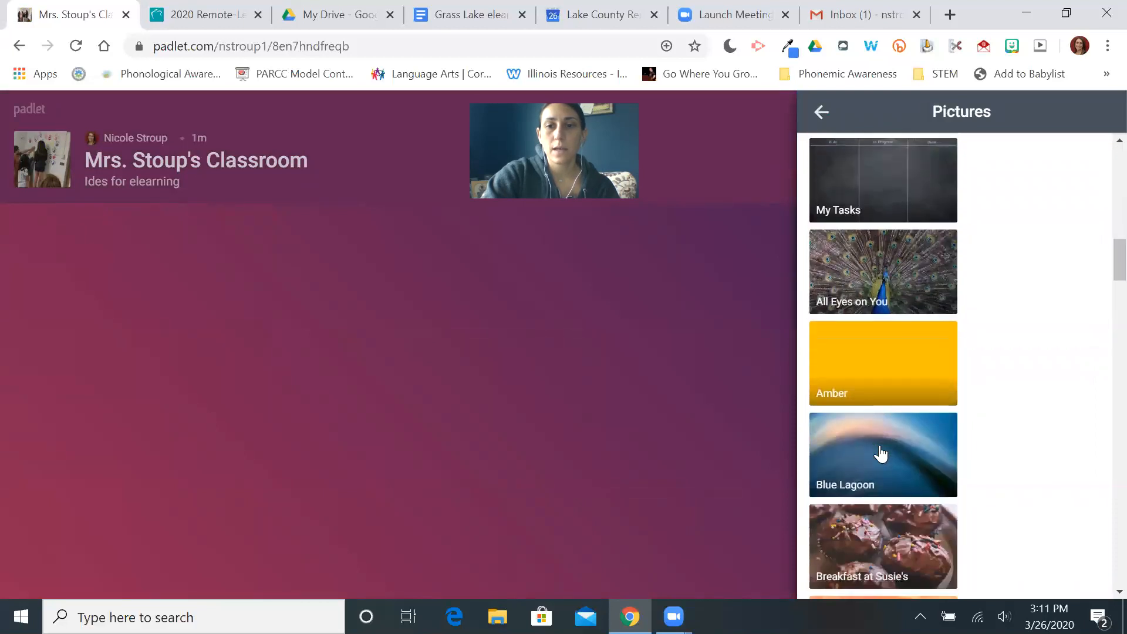
scroll(880, 454, down, 14)
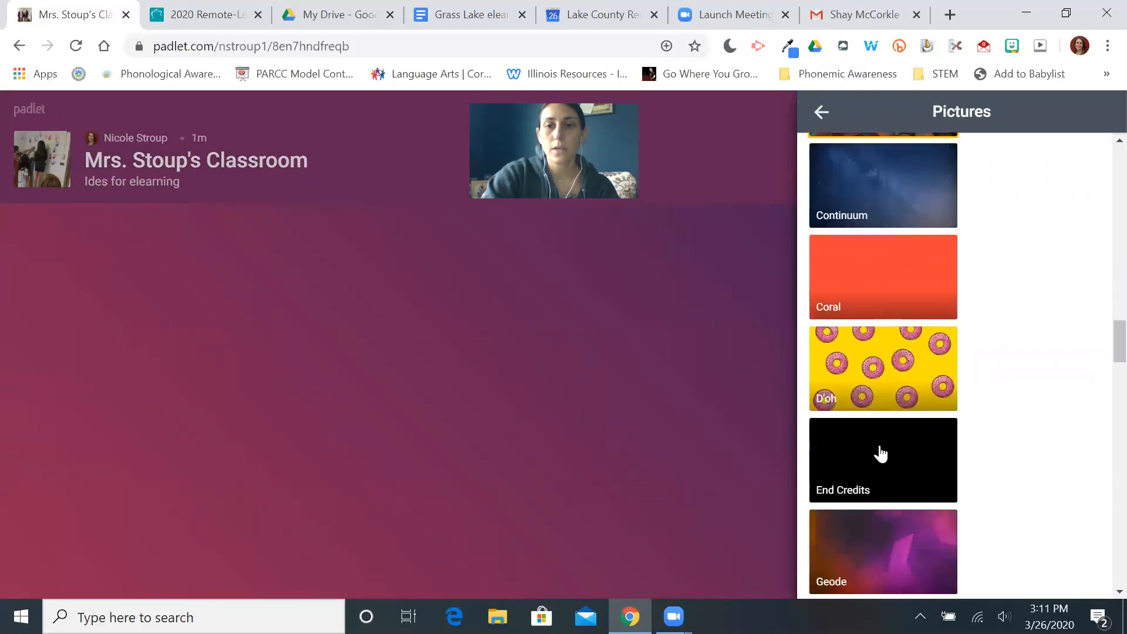
scroll(881, 454, down, 8)
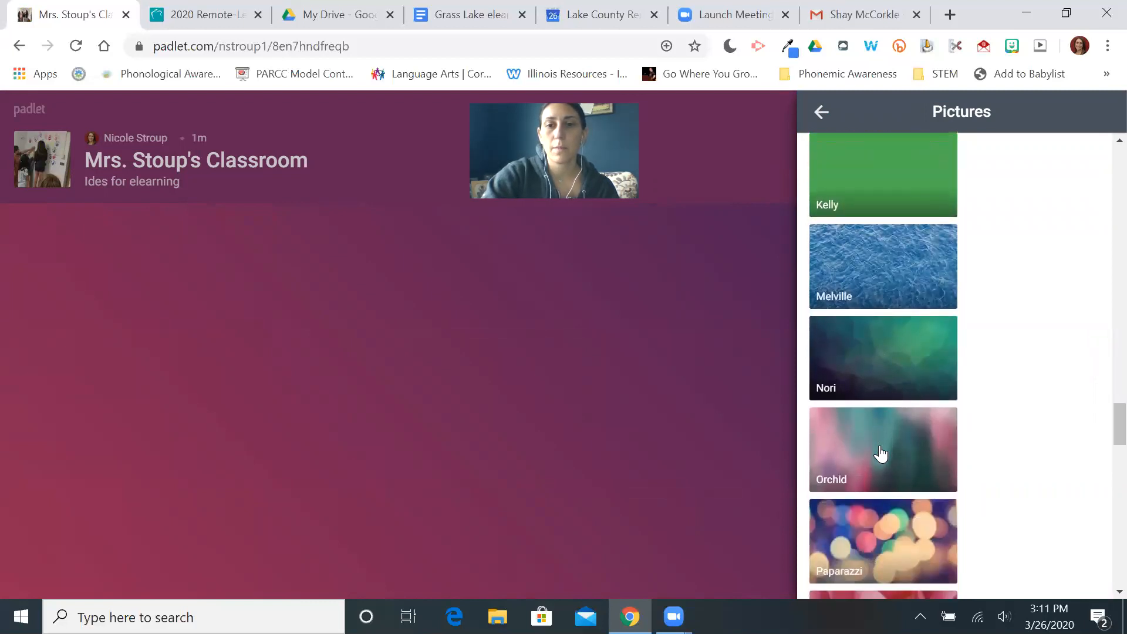
scroll(881, 453, down, 10)
scroll(880, 454, up, 9)
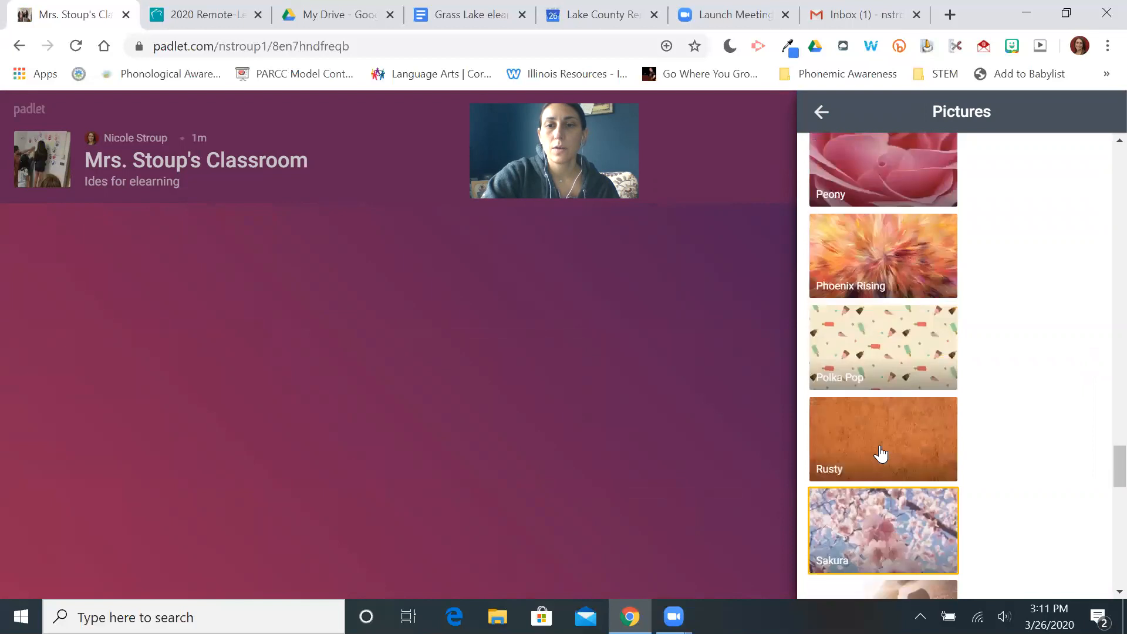
click(892, 537)
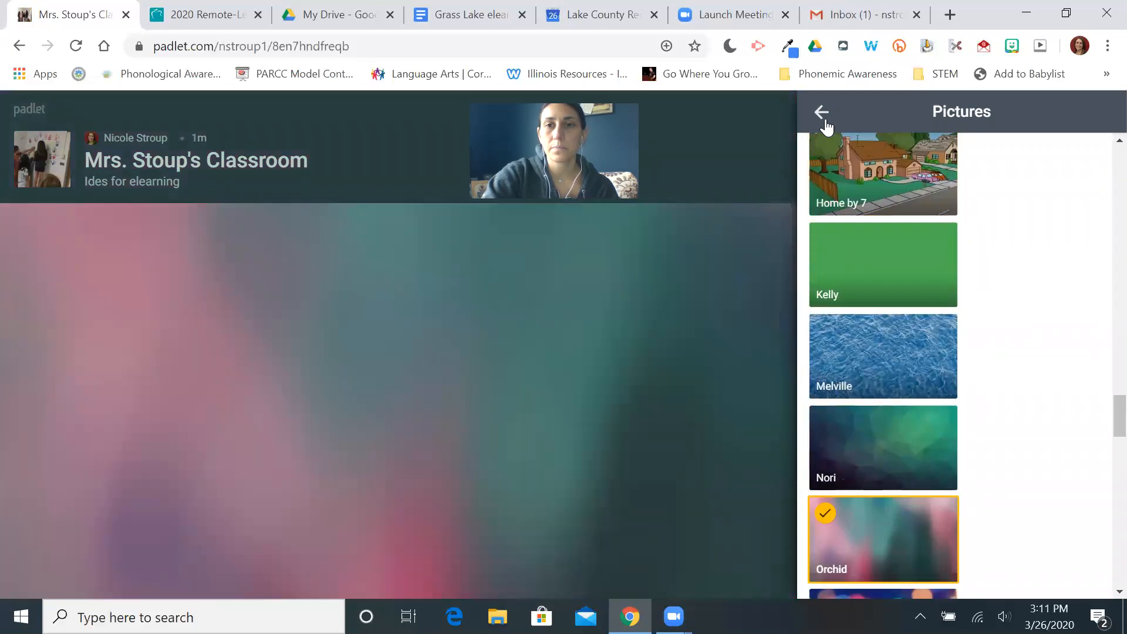
Try the other font styles and set the padlet's font to the third, handwriting-like option.
click(822, 113)
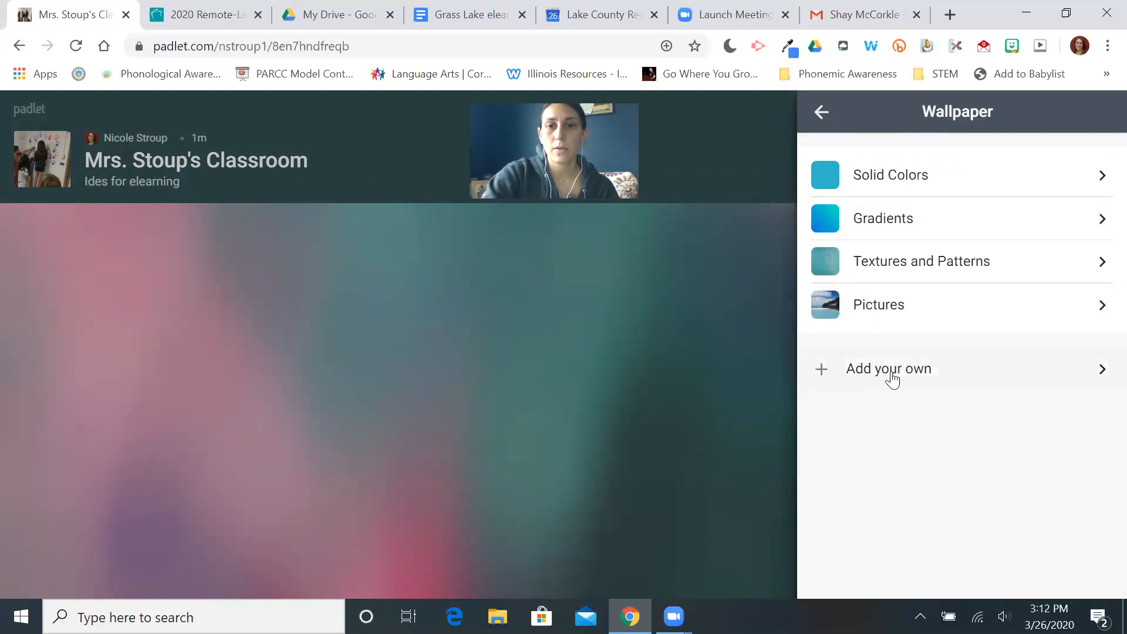
click(821, 112)
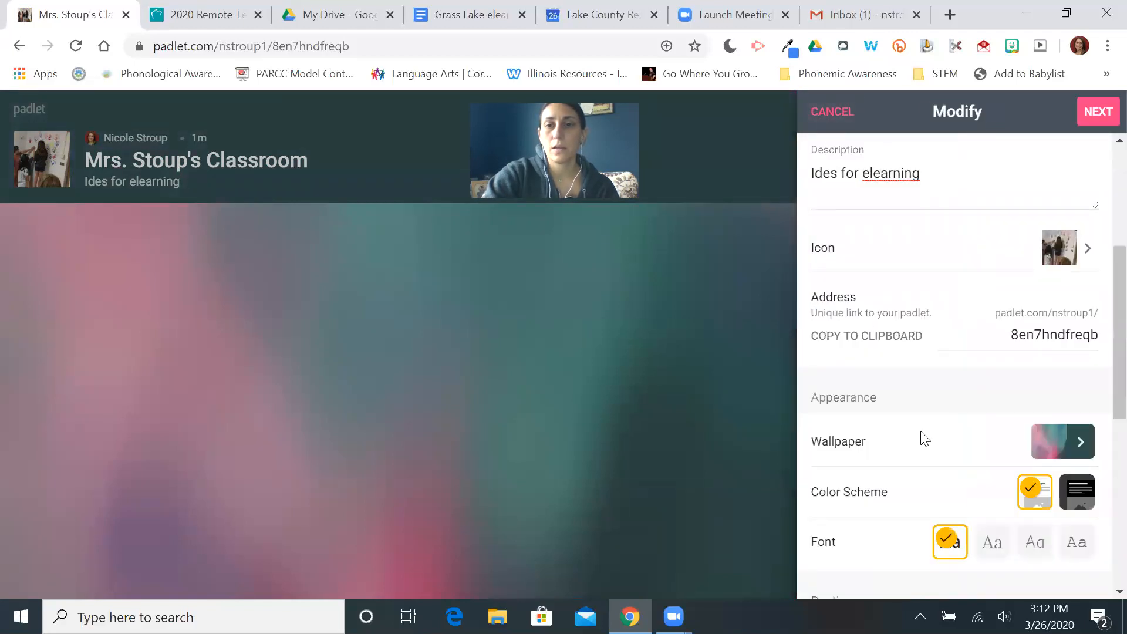
scroll(925, 439, down, 3)
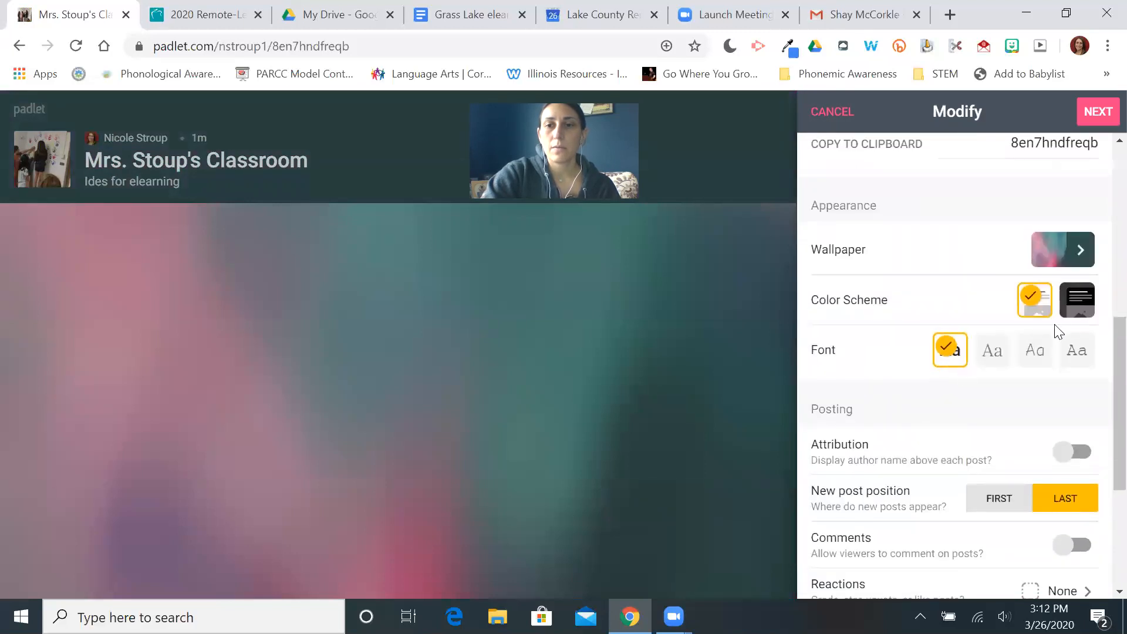
click(1083, 307)
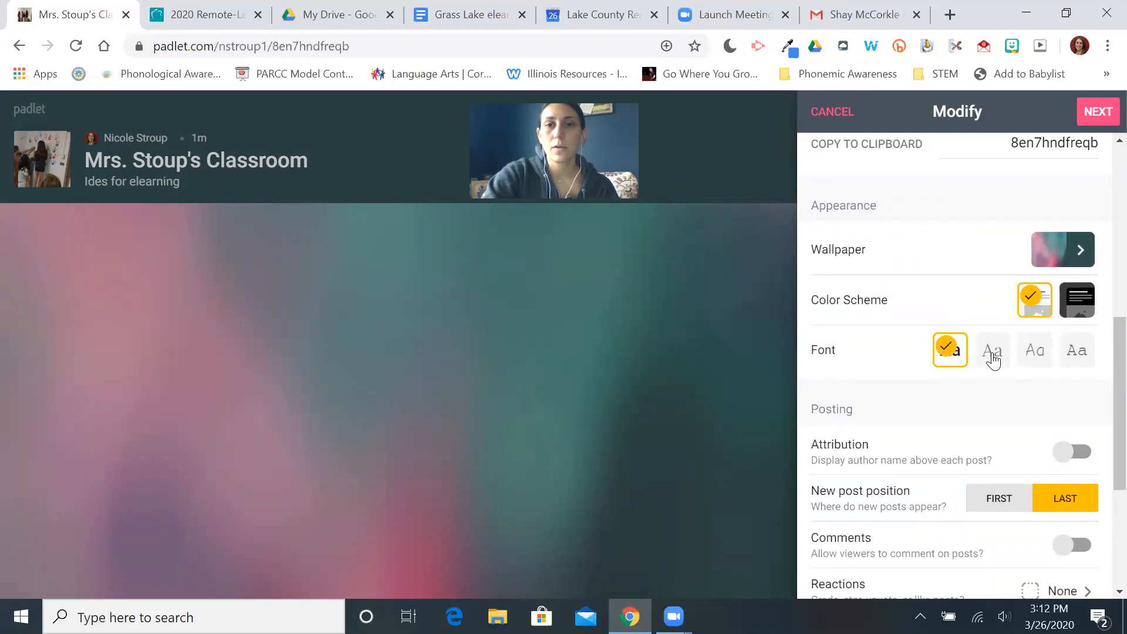
click(992, 360)
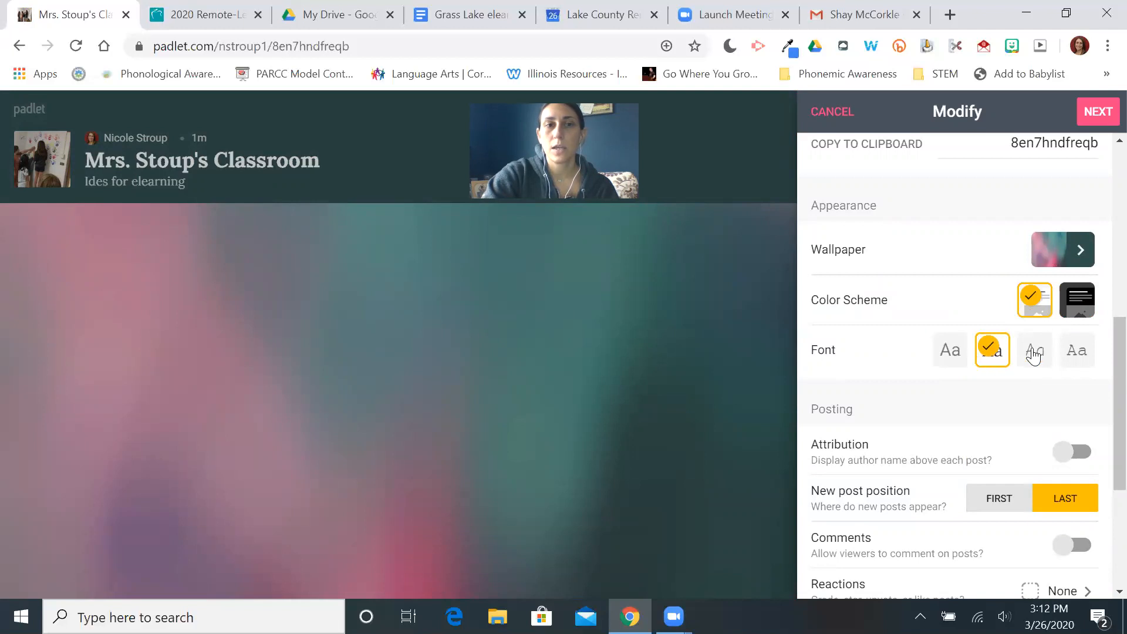
click(1033, 356)
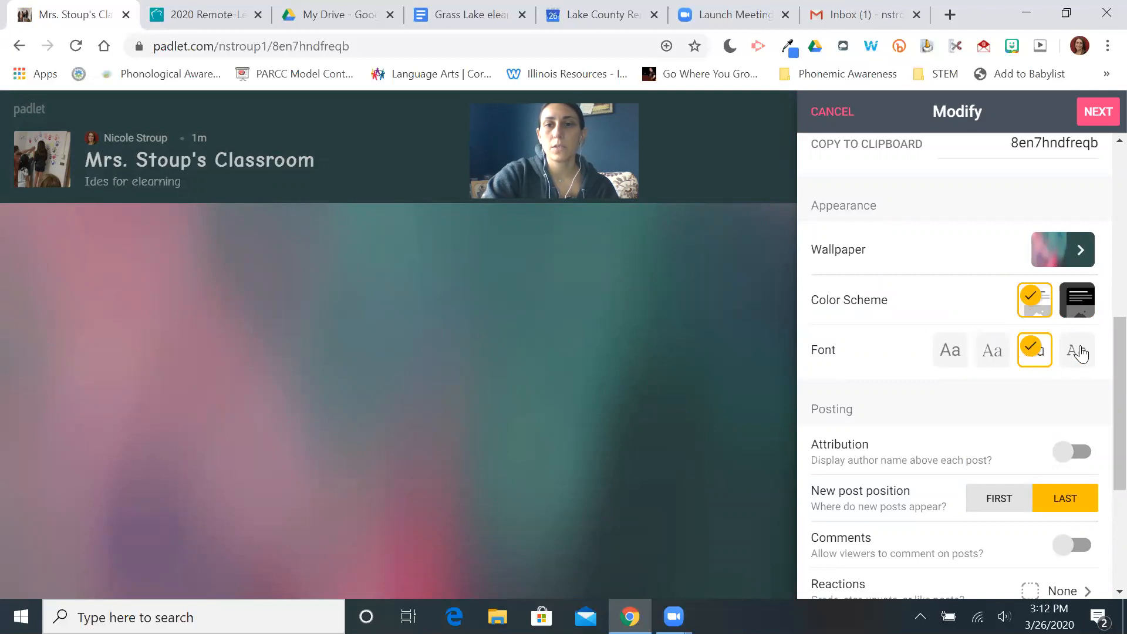
click(1078, 352)
click(1034, 364)
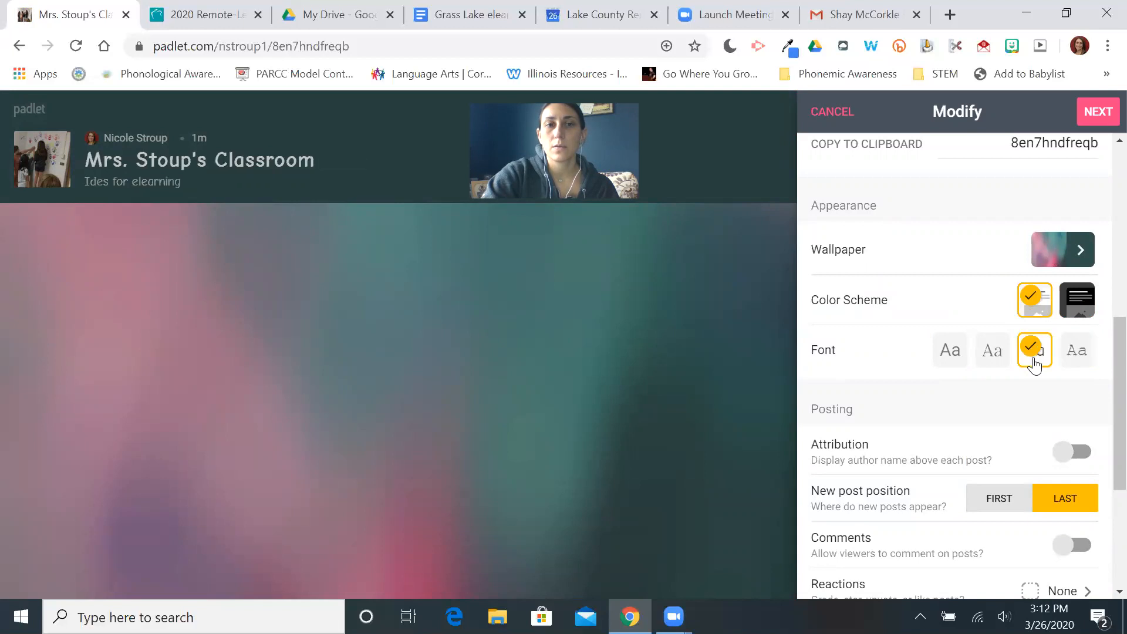
Set the new post position to First so new posts appear first.
scroll(927, 434, down, 3)
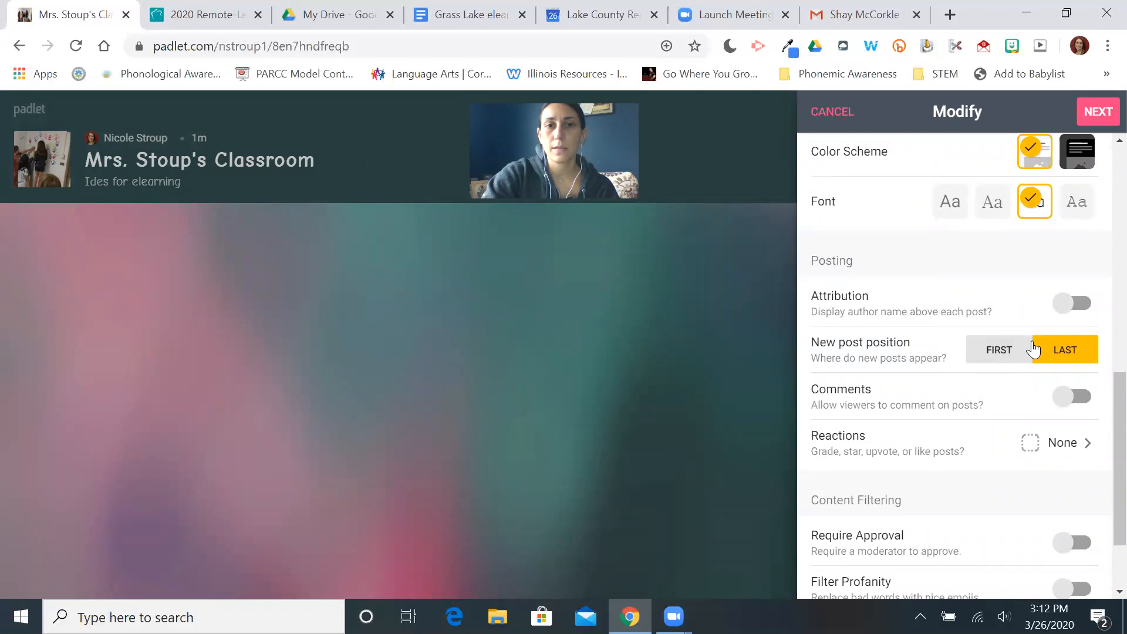
click(983, 363)
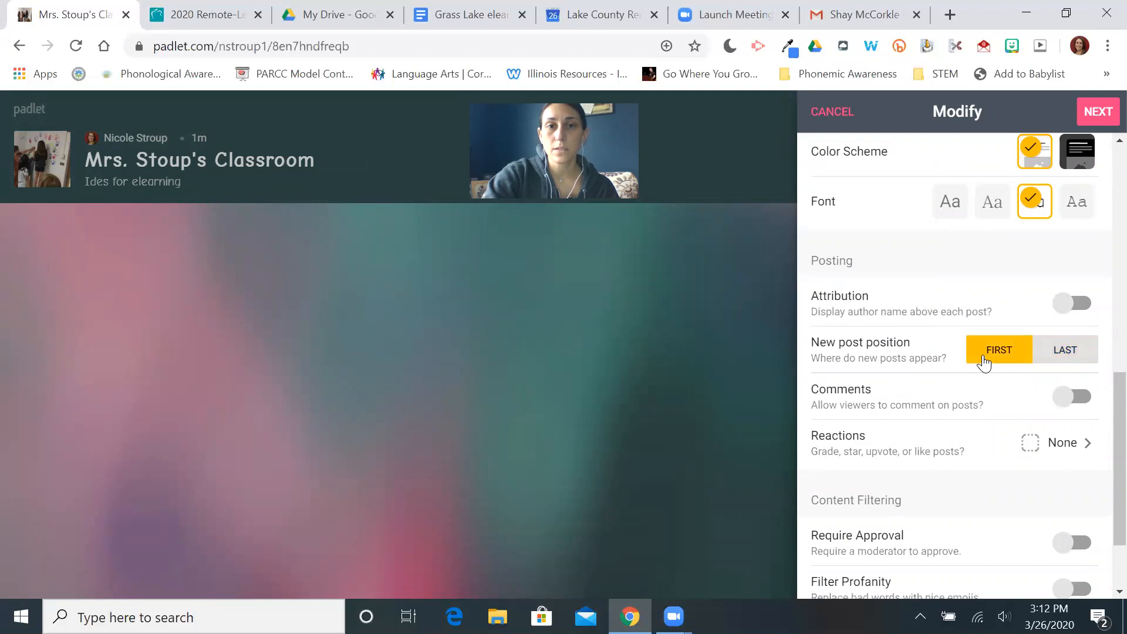
click(1069, 351)
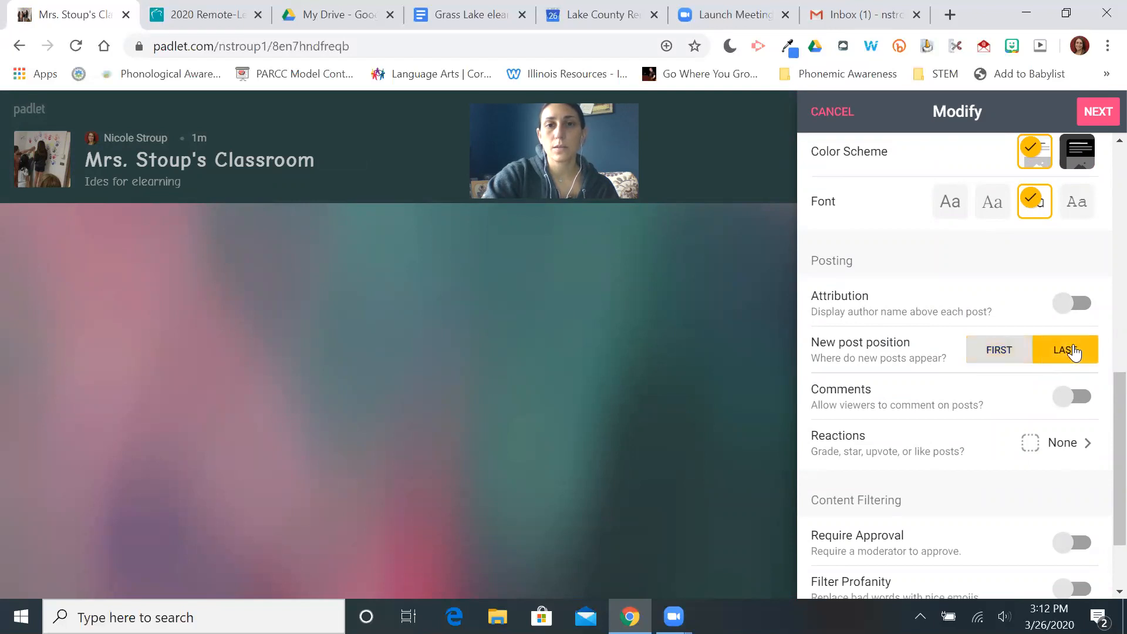
click(992, 350)
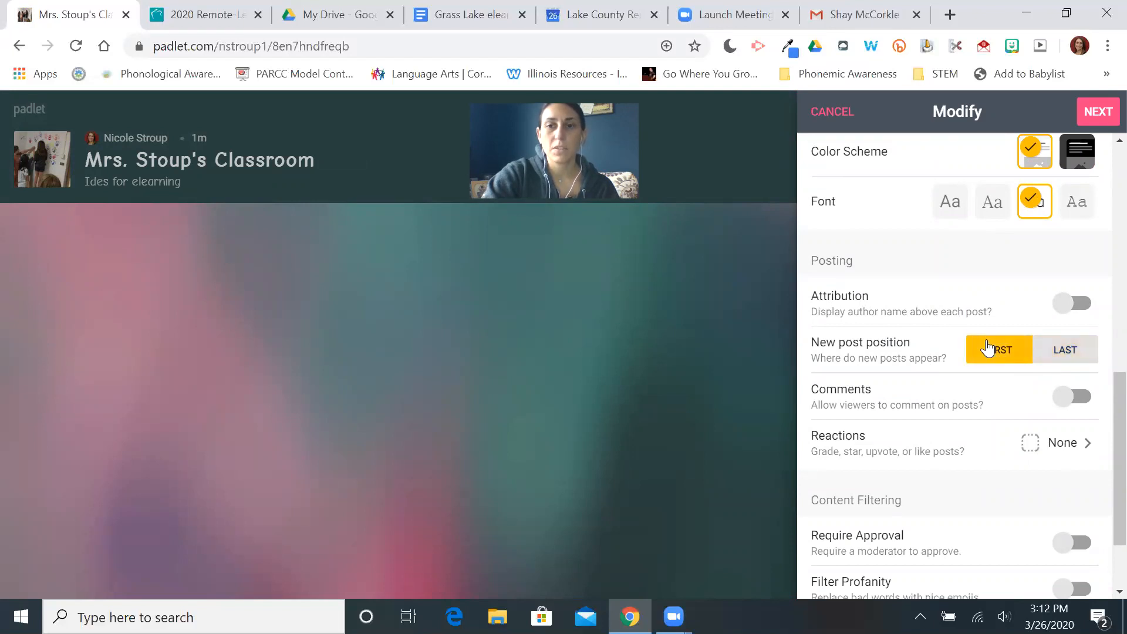
Switch viewer comments on posts on and back off.
scroll(1024, 411, down, 2)
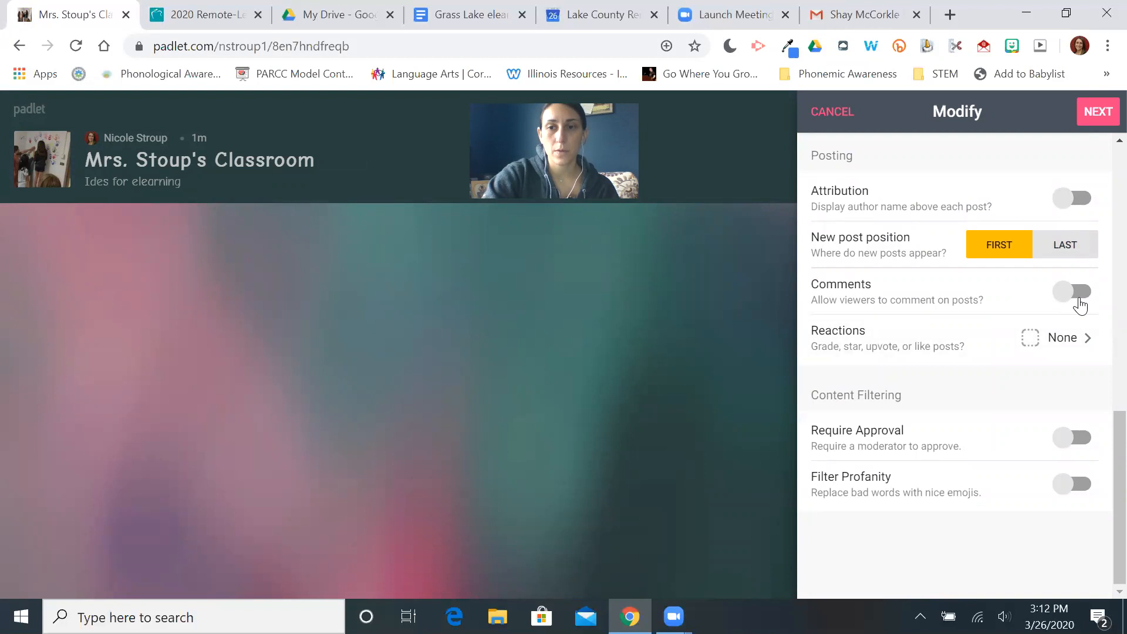
click(1079, 293)
click(1079, 292)
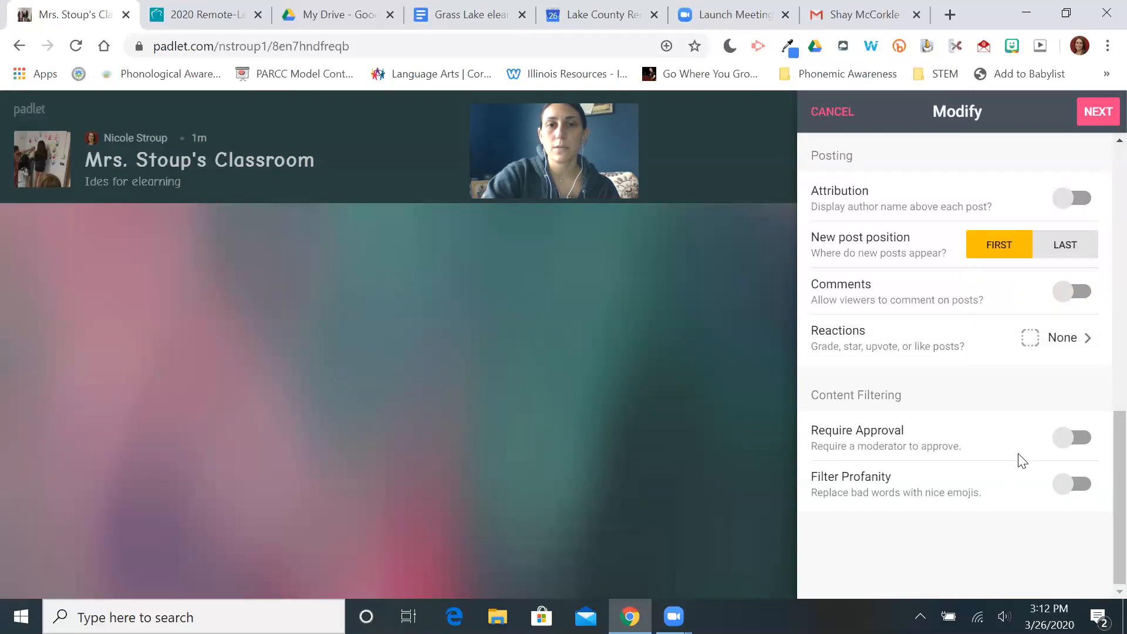
Try the Require Approval and Filter Profanity options, switching both on and back off.
click(1062, 451)
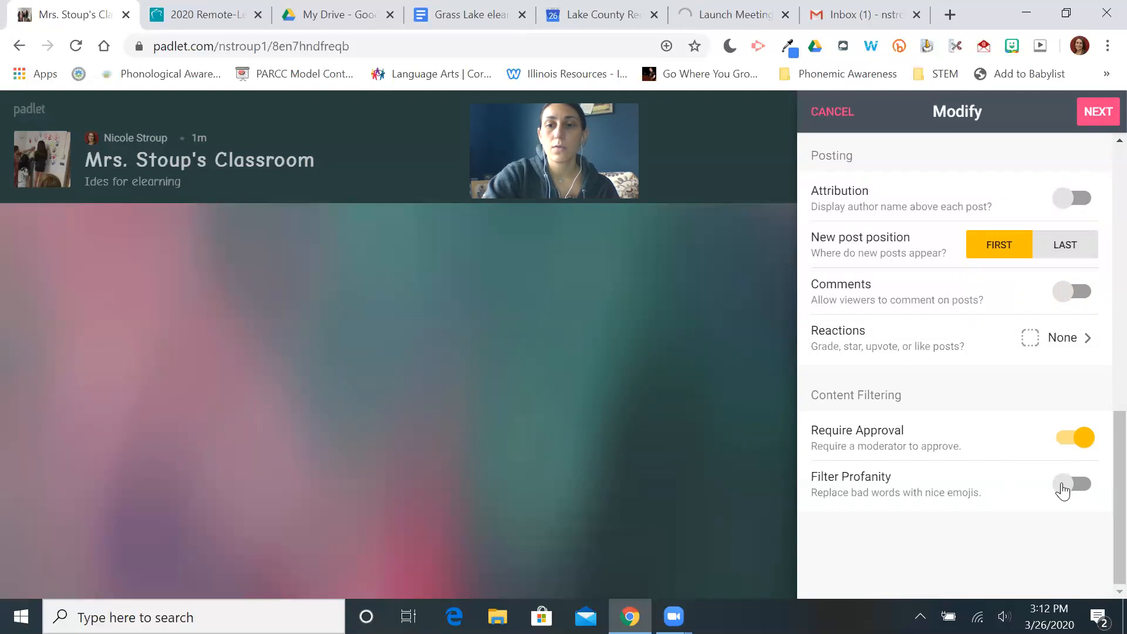
click(1063, 490)
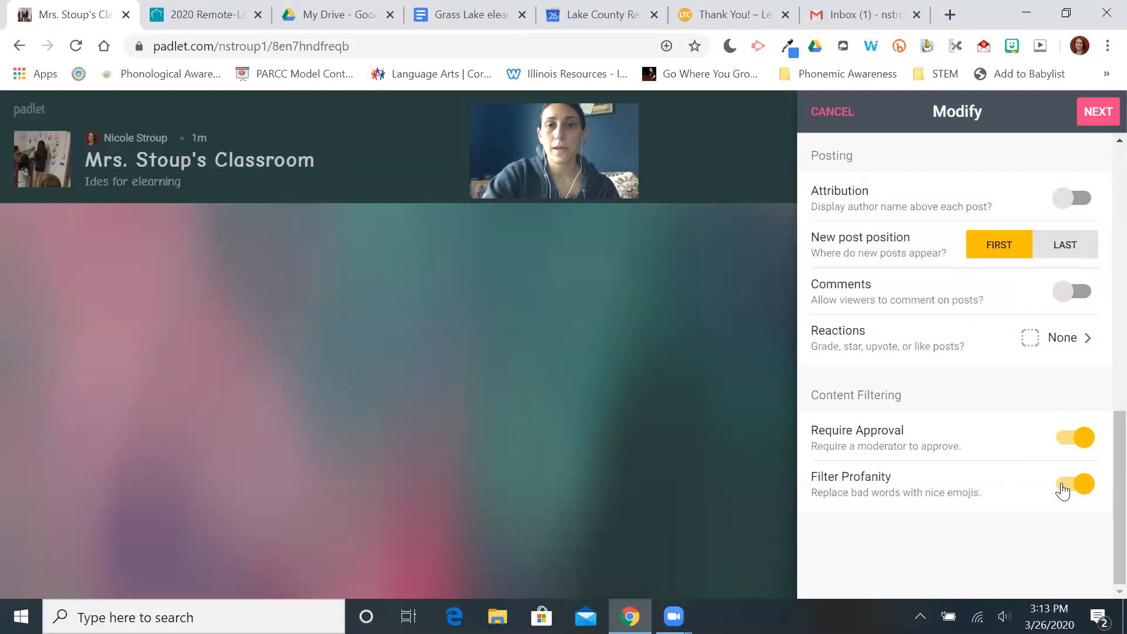
click(1064, 490)
click(1083, 439)
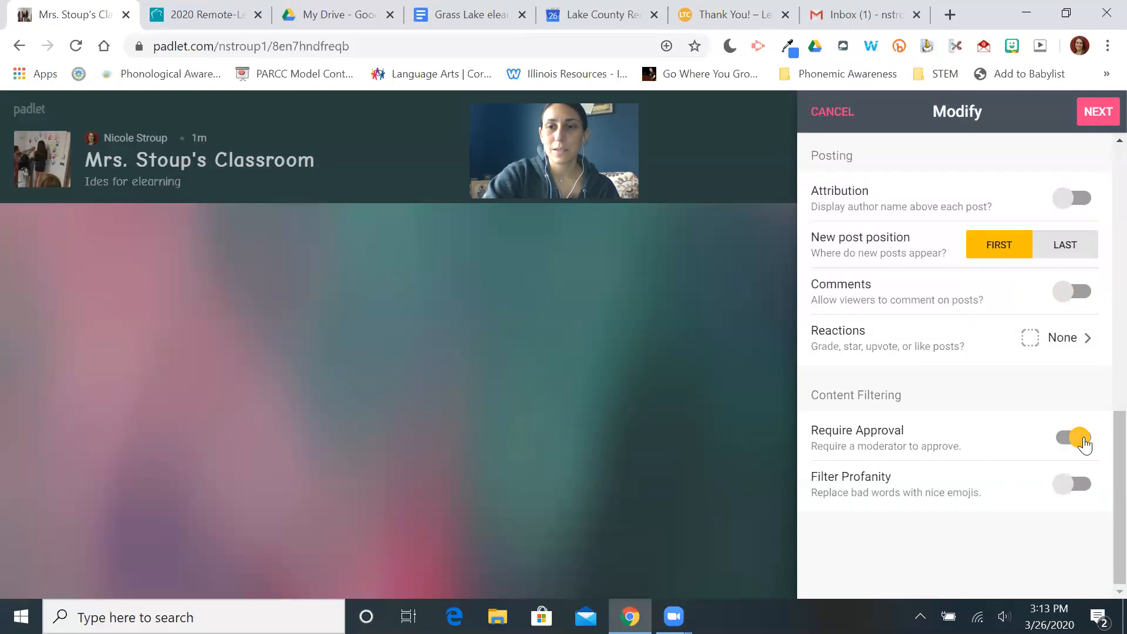
Finish modifying the padlet and close its settings to return to the board.
click(1102, 114)
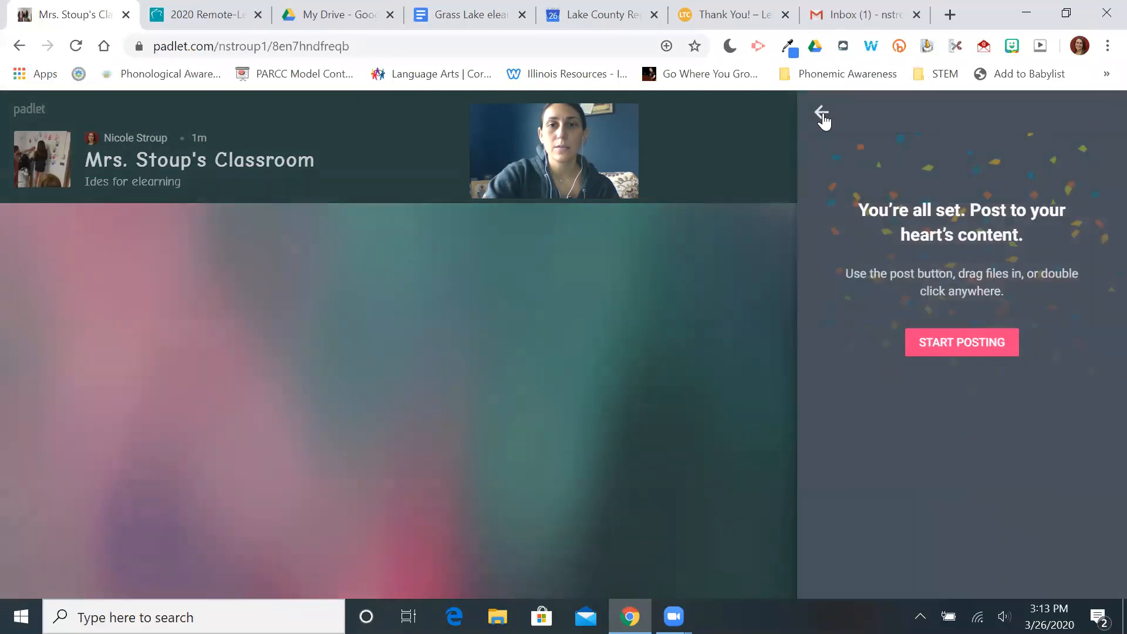
click(821, 112)
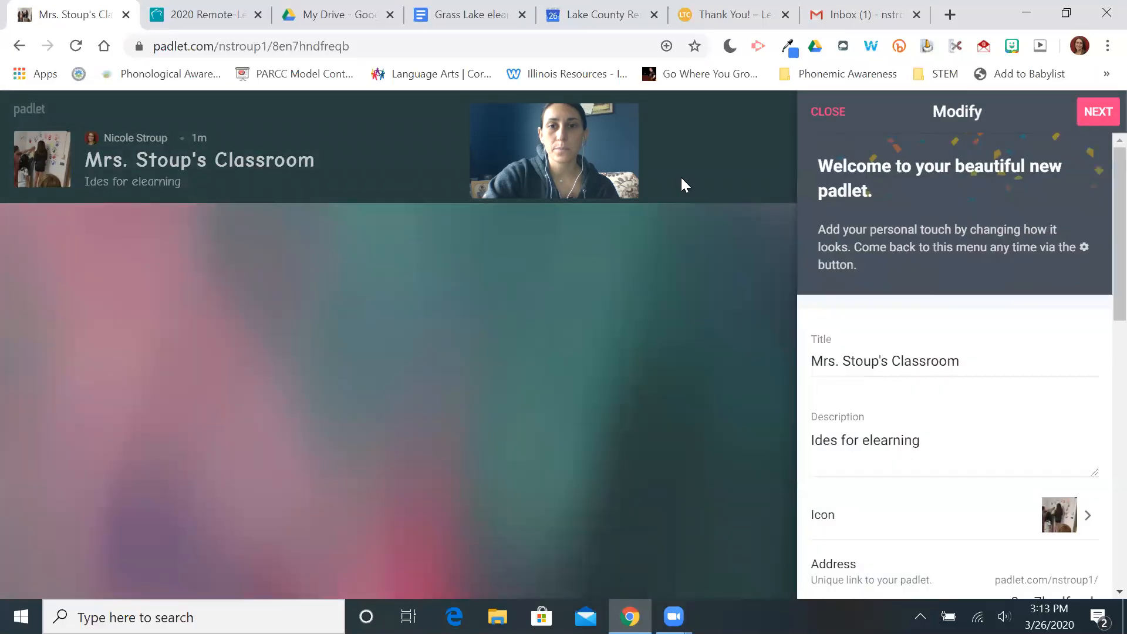
click(680, 179)
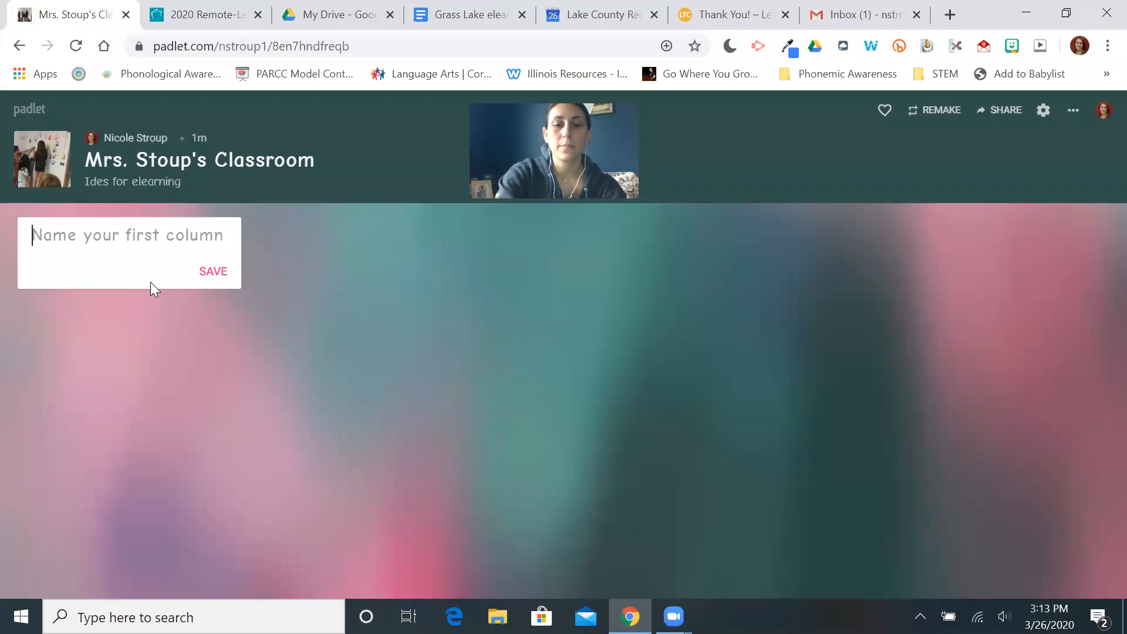
Name the first column "Reading" and save it.
text(REad)
key(BackSpace)
key(BackSpace)
key(BackSpace)
text(eading)
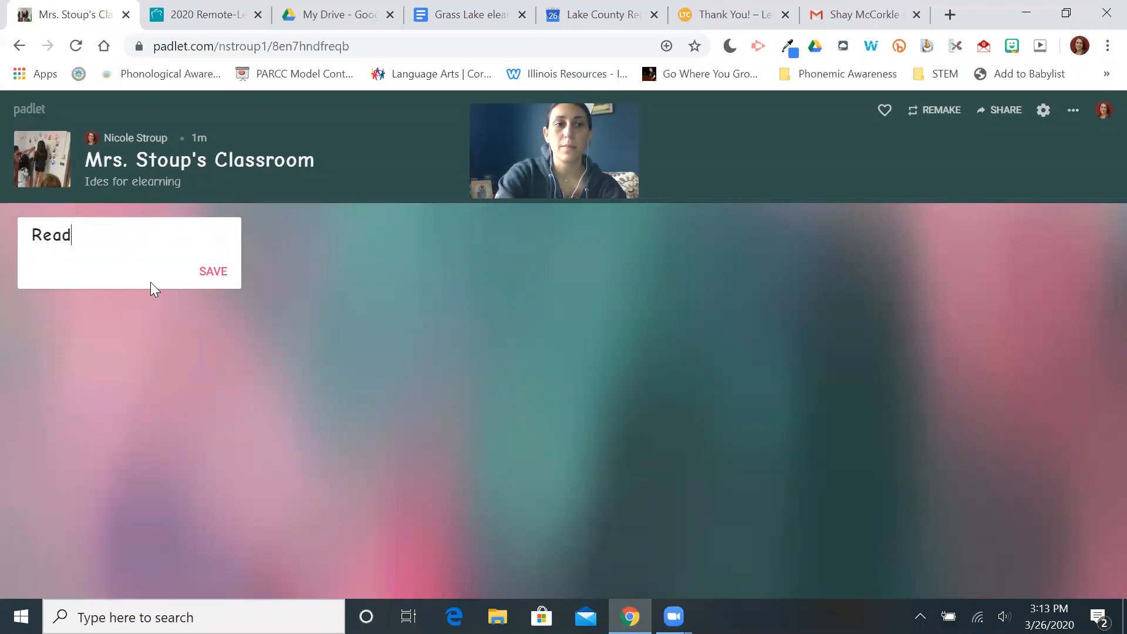
click(221, 271)
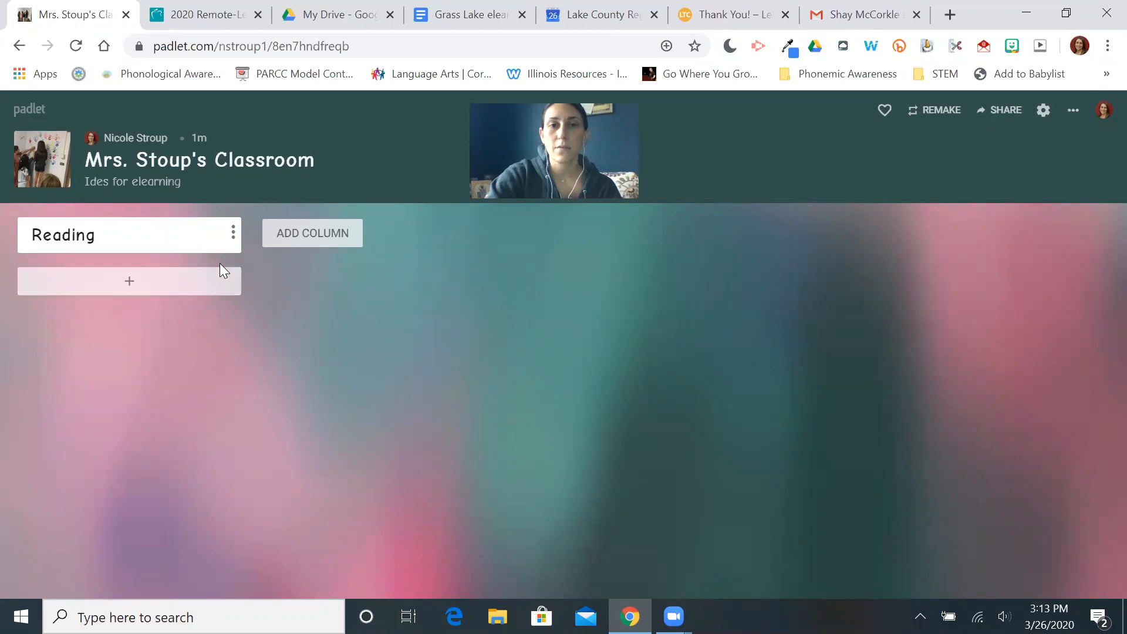
Add a post to the Reading column titled "Share a book that has been a recent favorite.".
click(127, 284)
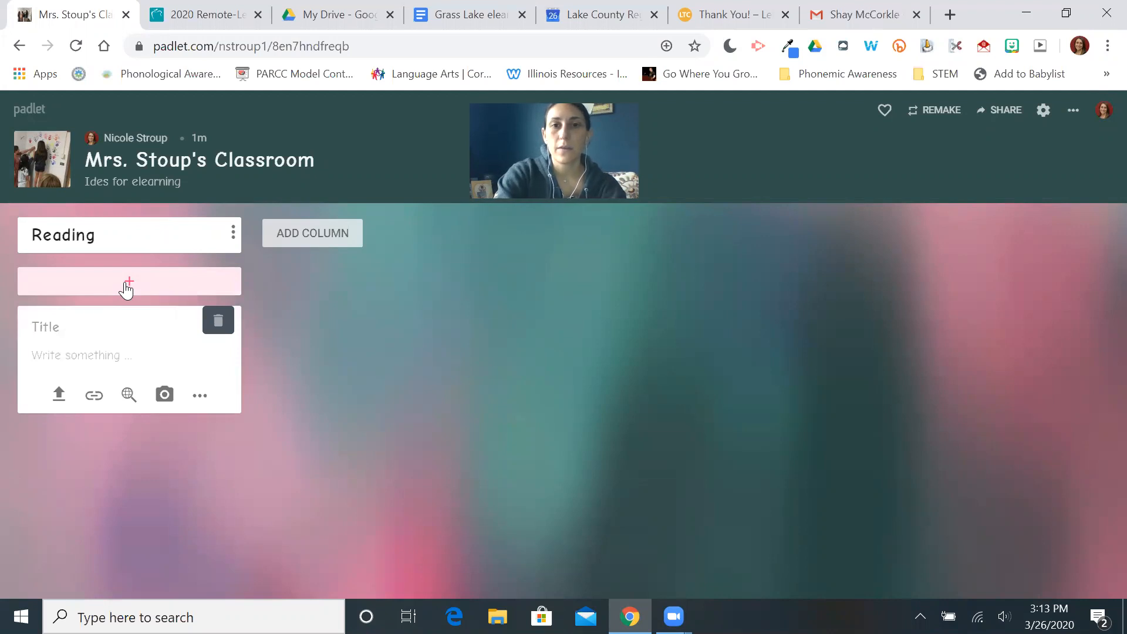
text(SHare)
key(BackSpace)
key(BackSpace)
key(BackSpace)
key(BackSpace)
text(hare a book that hs)
key(BackSpace)
text(as been recent favorite.)
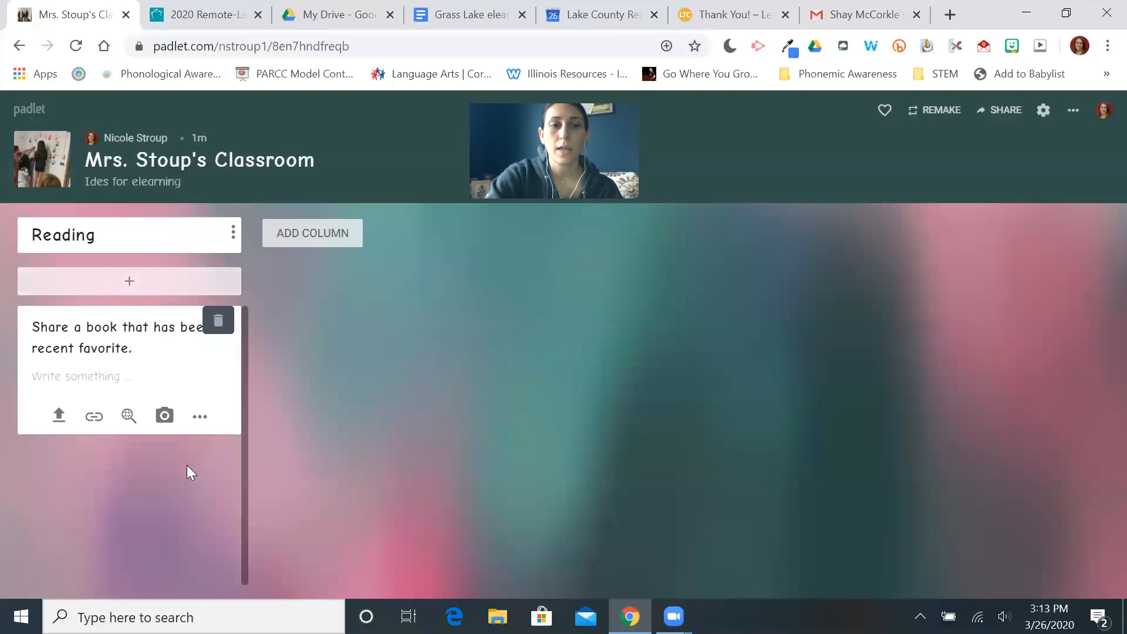
click(187, 466)
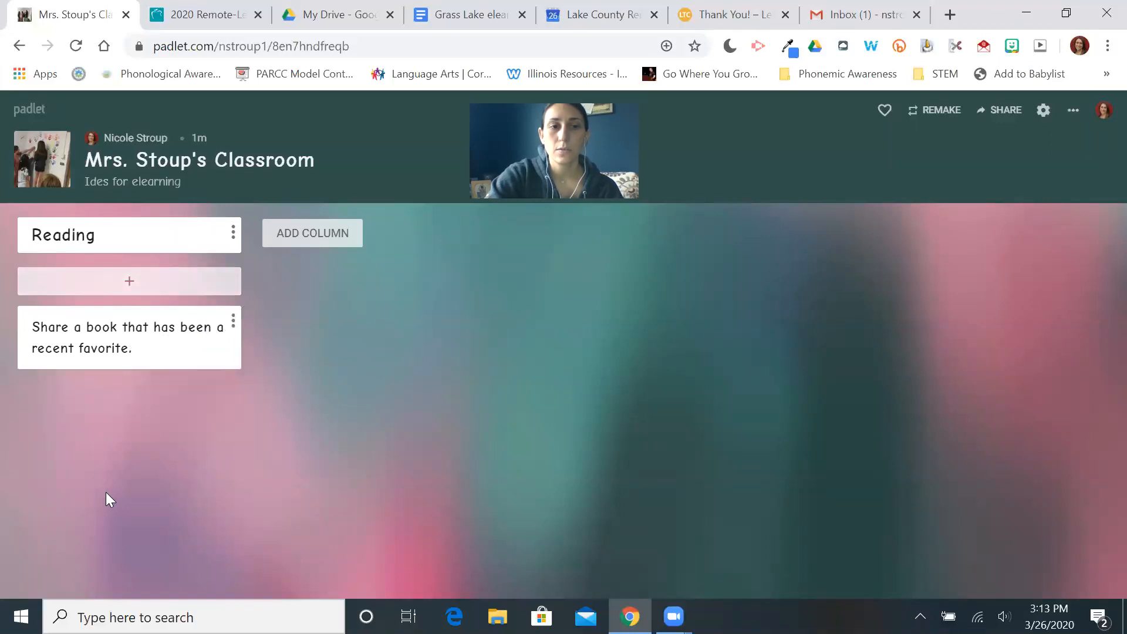
Add a second column named "Math" and save it.
click(314, 235)
text(Math)
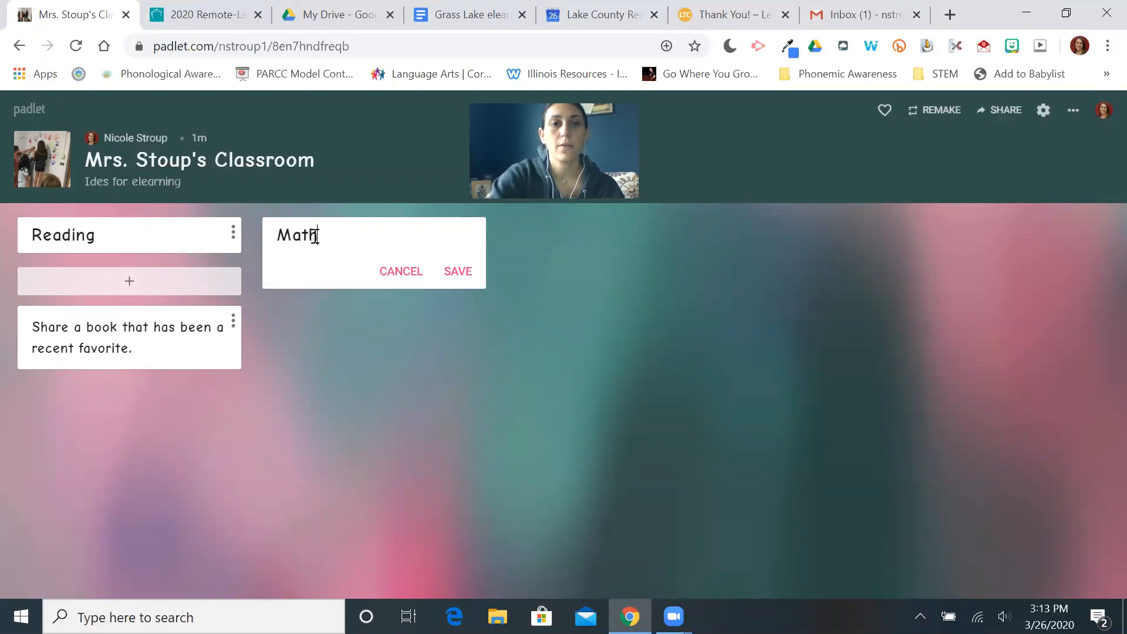
click(461, 267)
Add a post to the Math column titled "Use sidewalk chalk to make 10 math problems.".
click(400, 283)
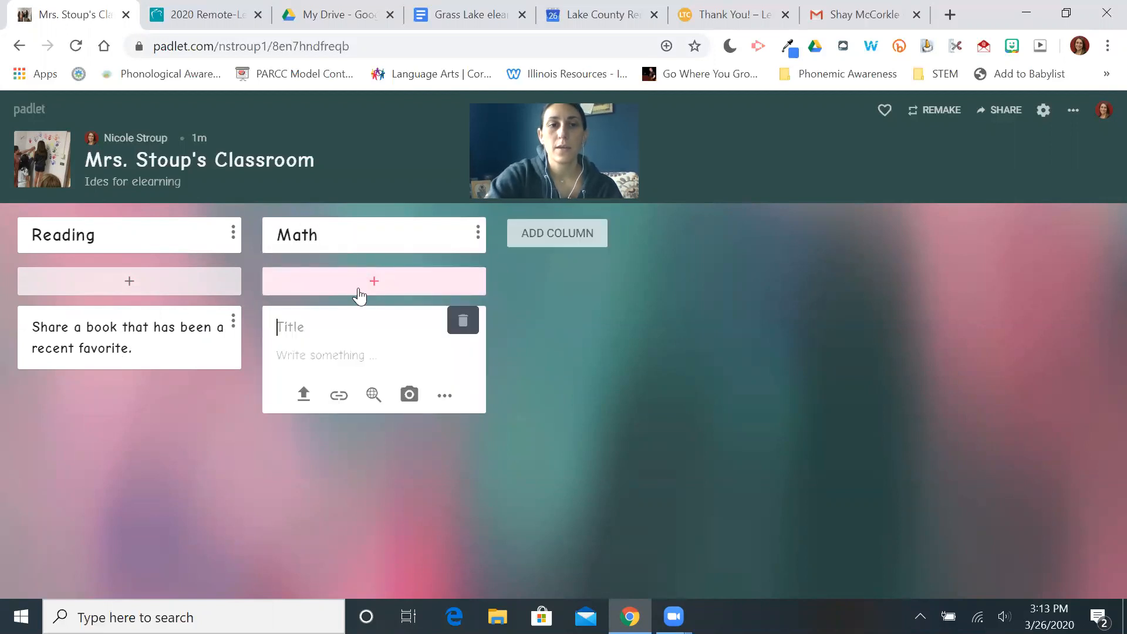
text(Use s)
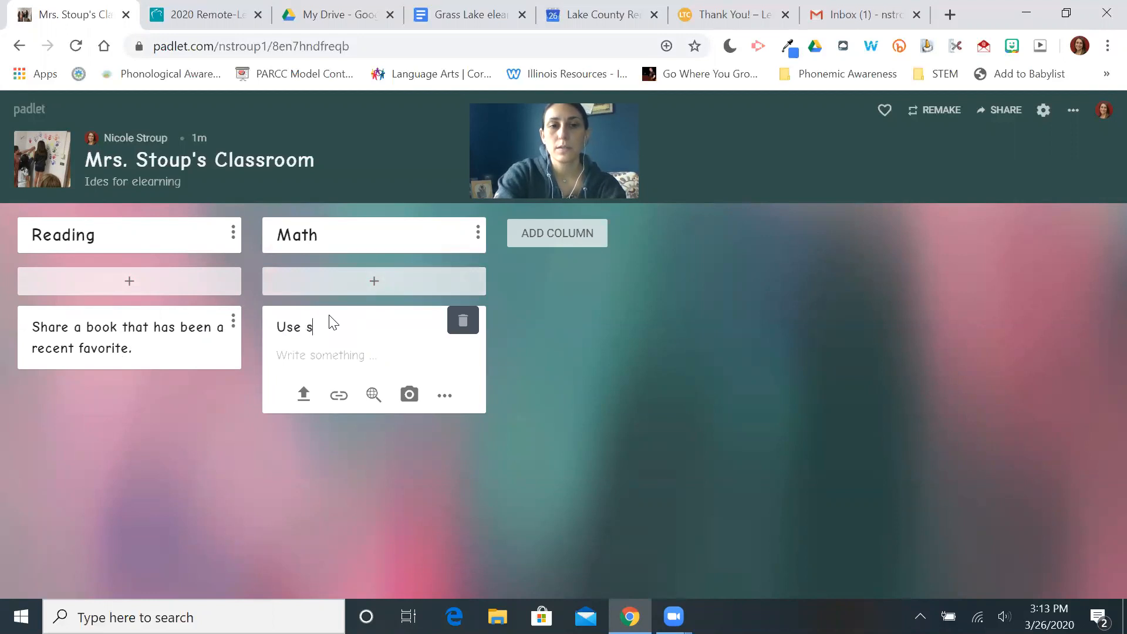
text(idewalk chalk)
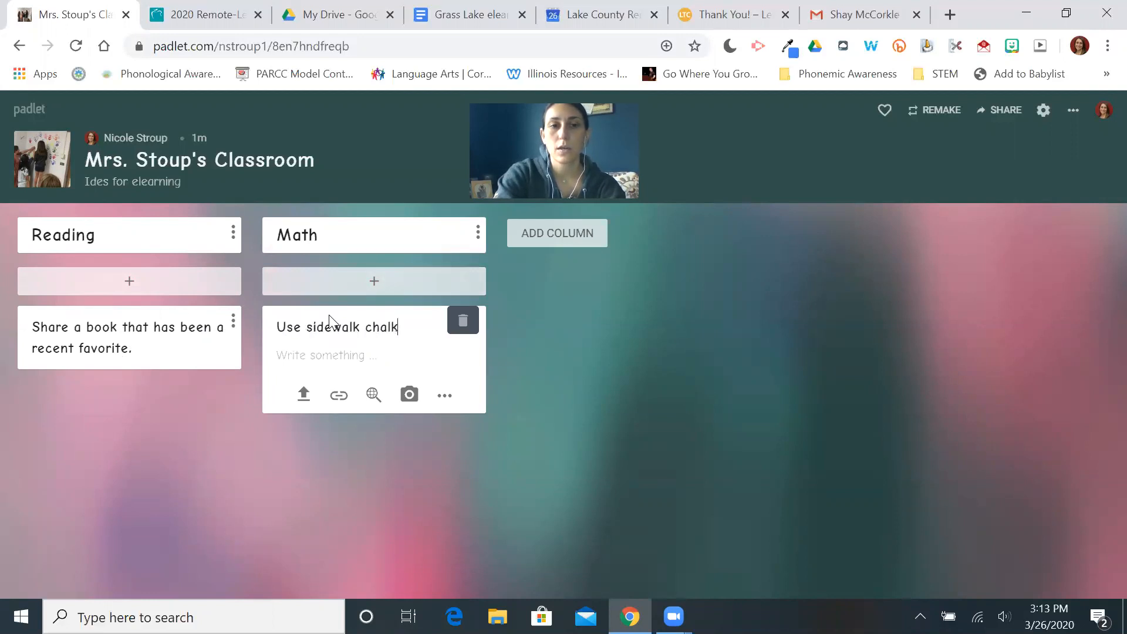
text( to mak)
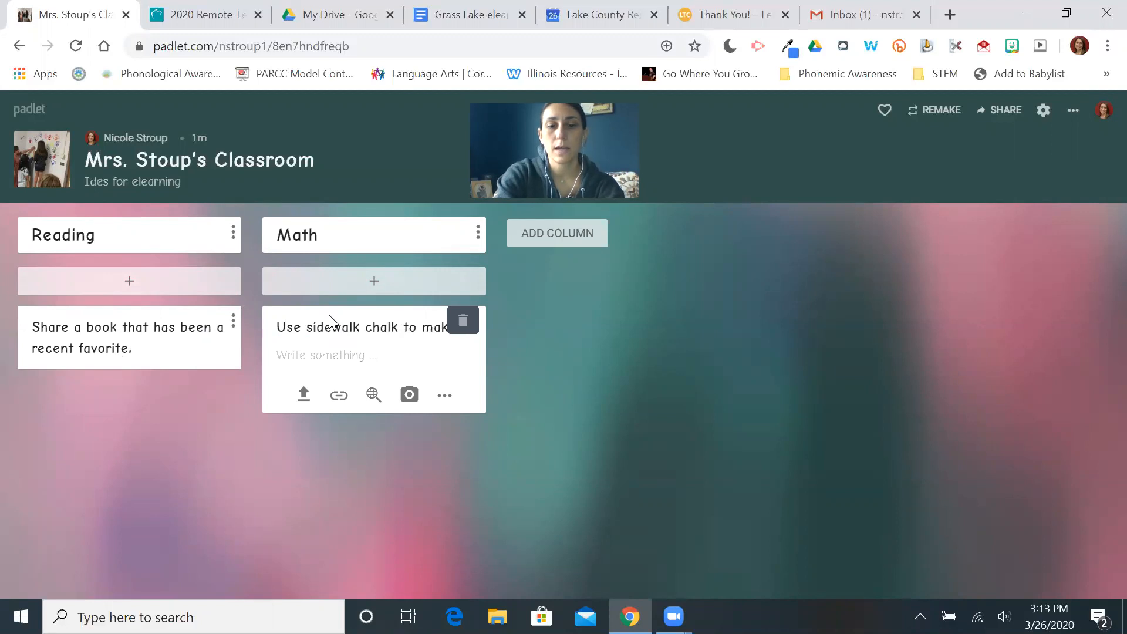
text(e 10 math problems.)
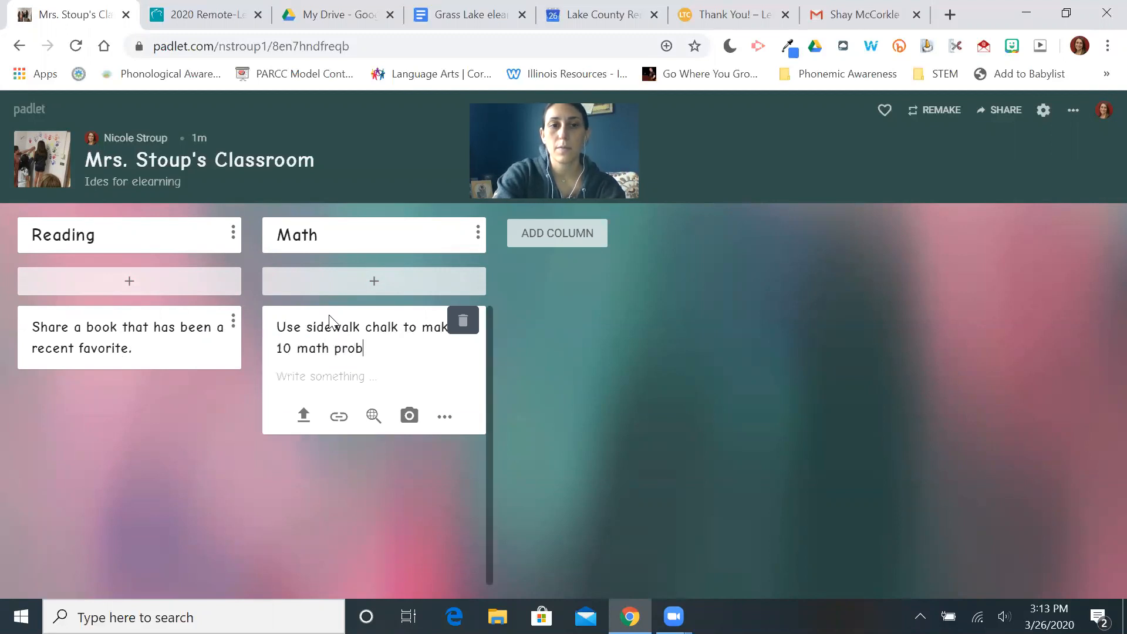
click(603, 364)
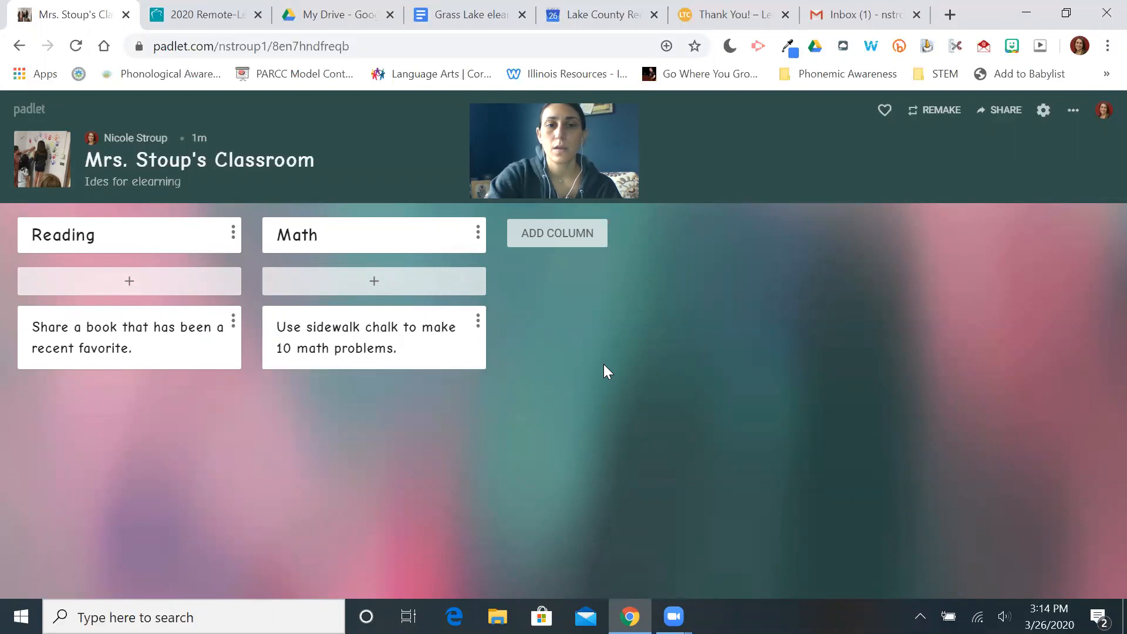
Add a third column named "Movement Break" and save it.
click(569, 232)
text(Move)
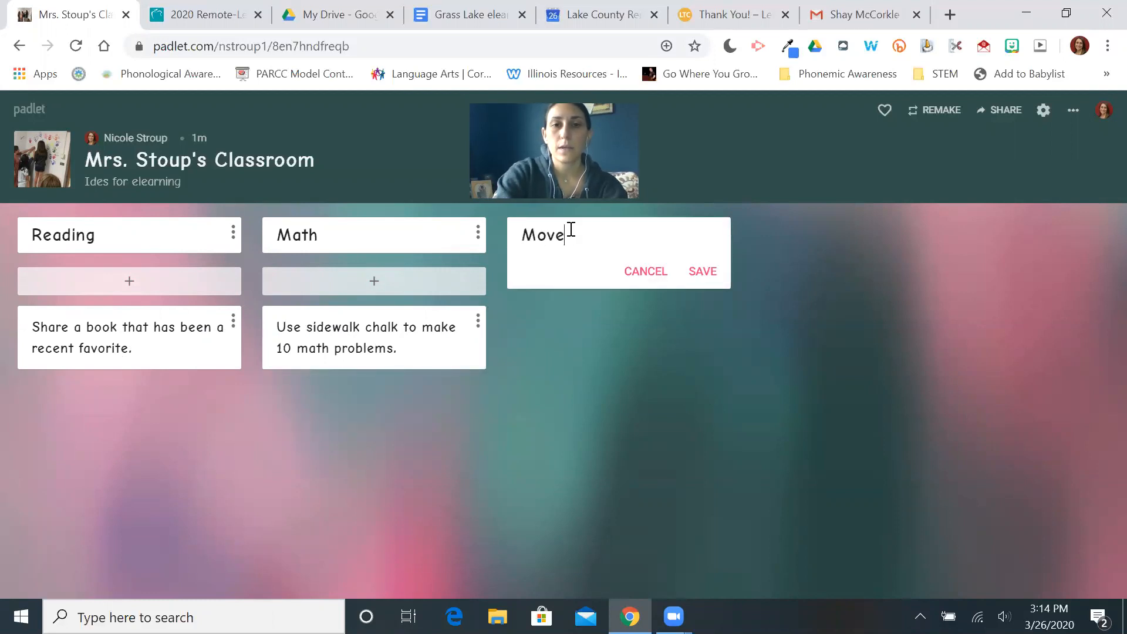
text(ment Break)
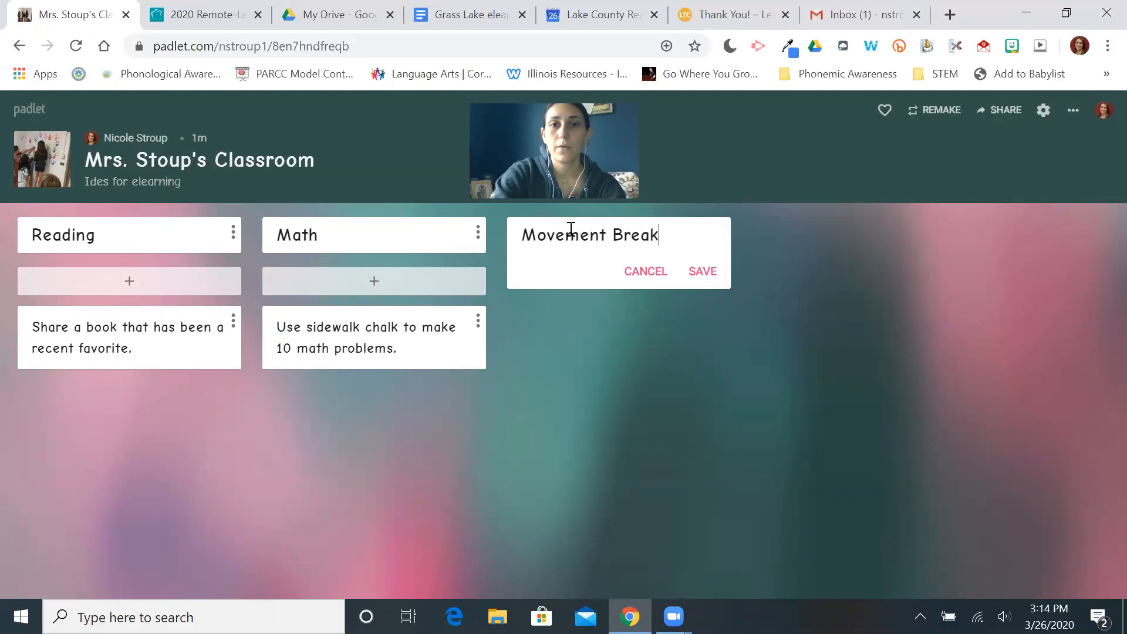
click(708, 267)
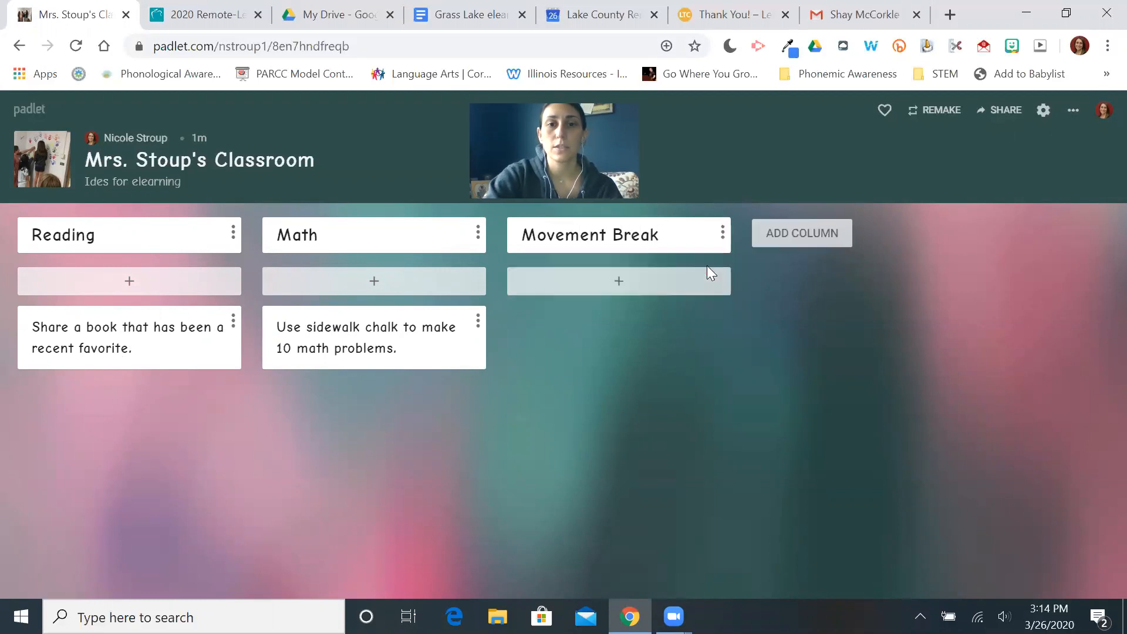
Add a fourth column named "Art" and save it.
click(771, 234)
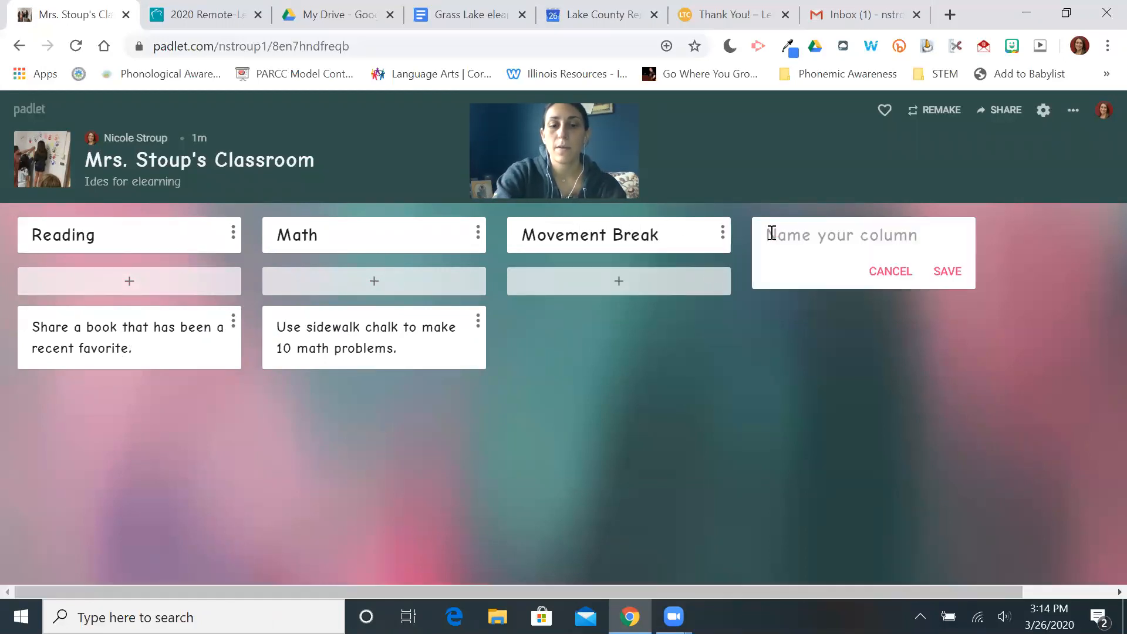
text(Art)
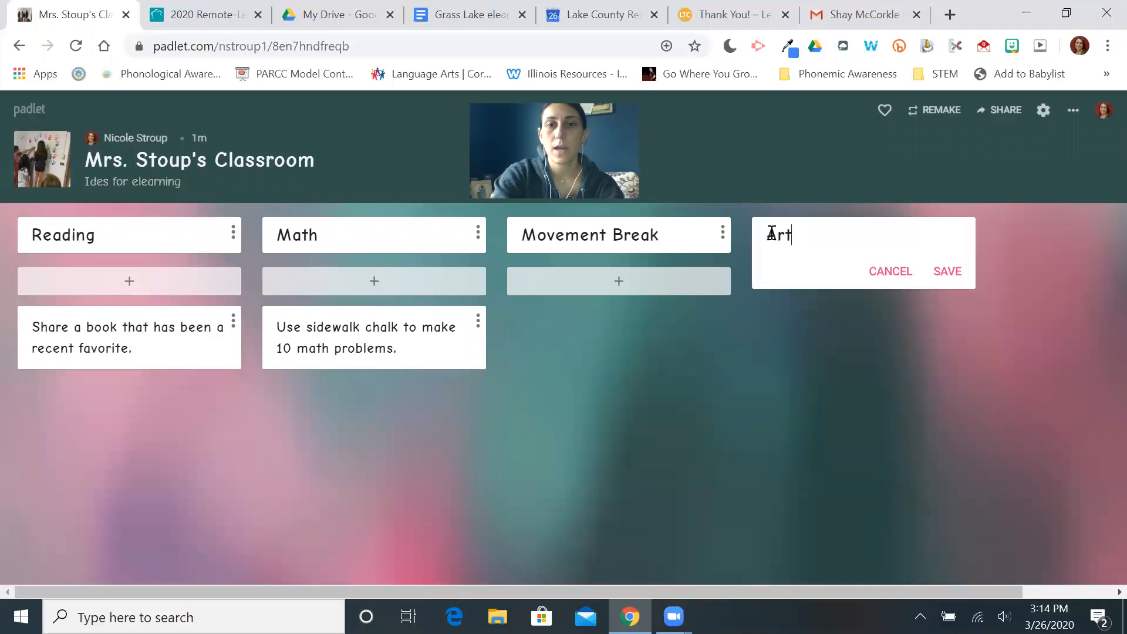
click(965, 271)
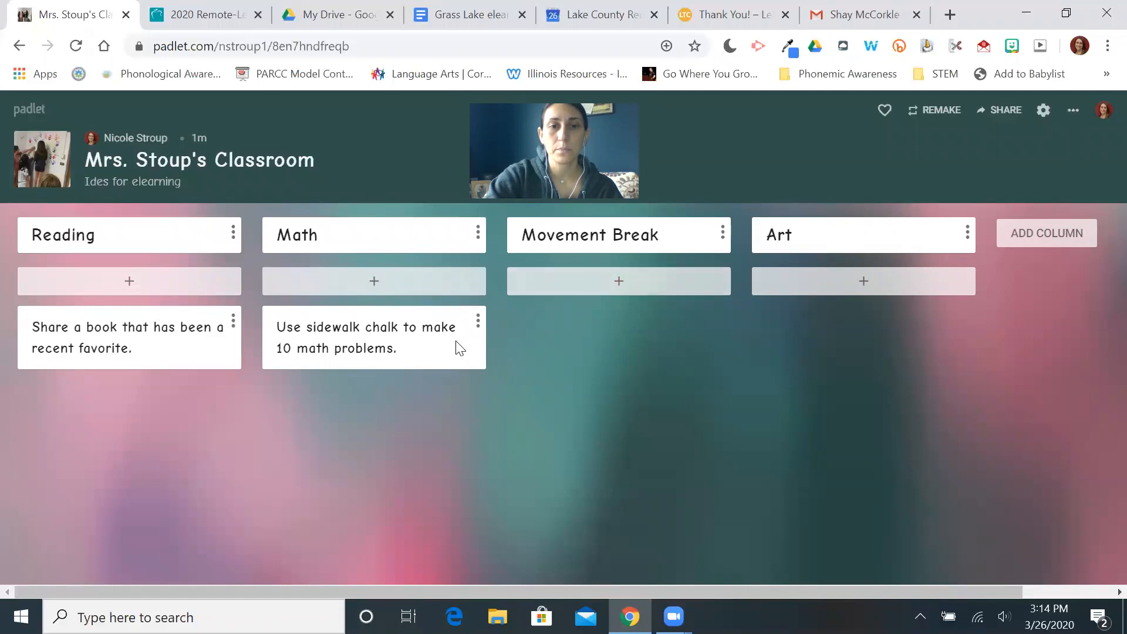
Color the sidewalk chalk post in the Math column pink and look over its other post options.
click(478, 321)
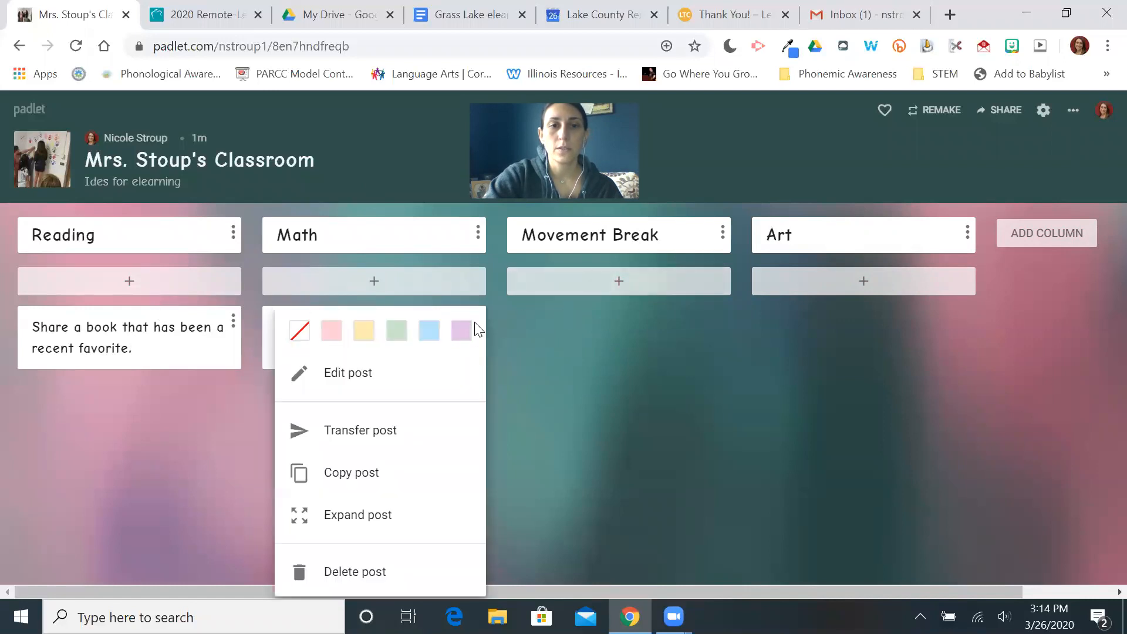
click(331, 331)
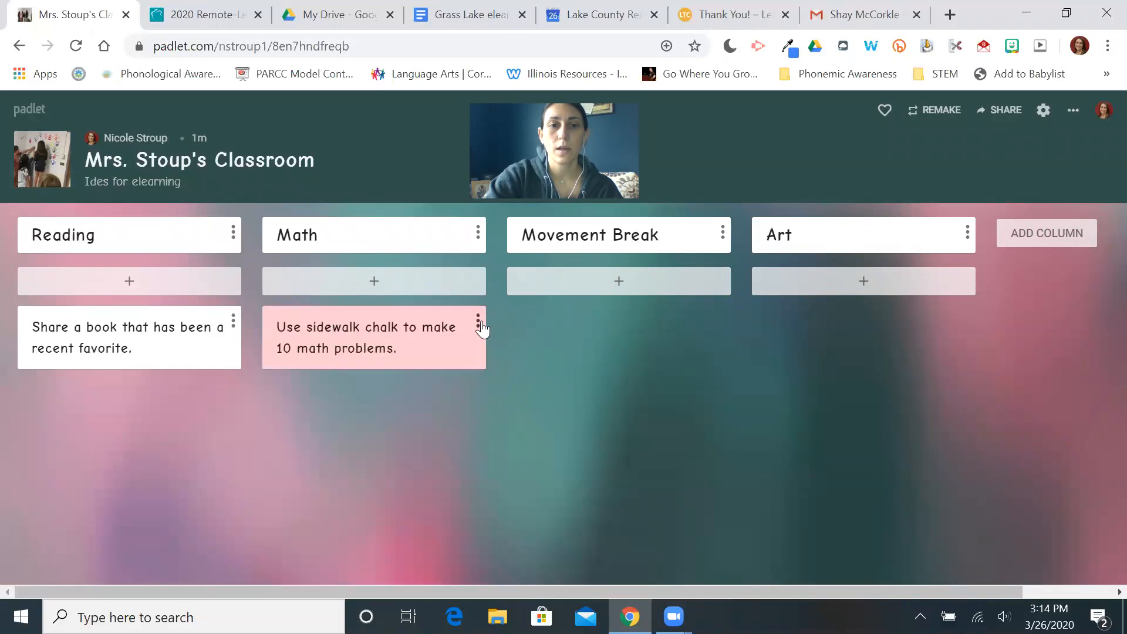
click(478, 321)
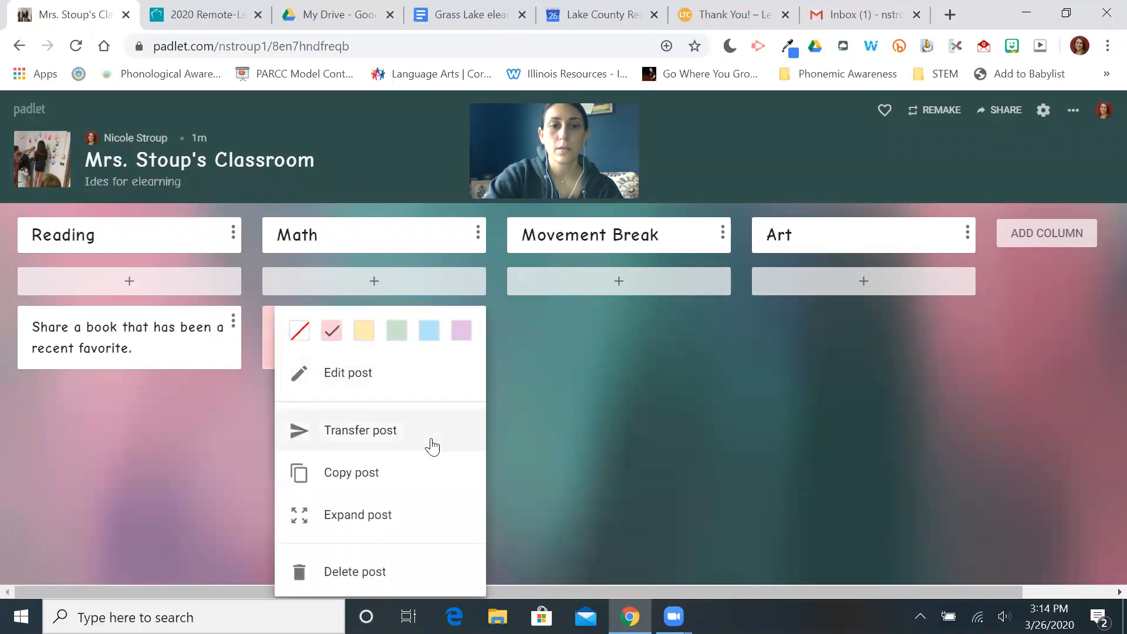
click(534, 358)
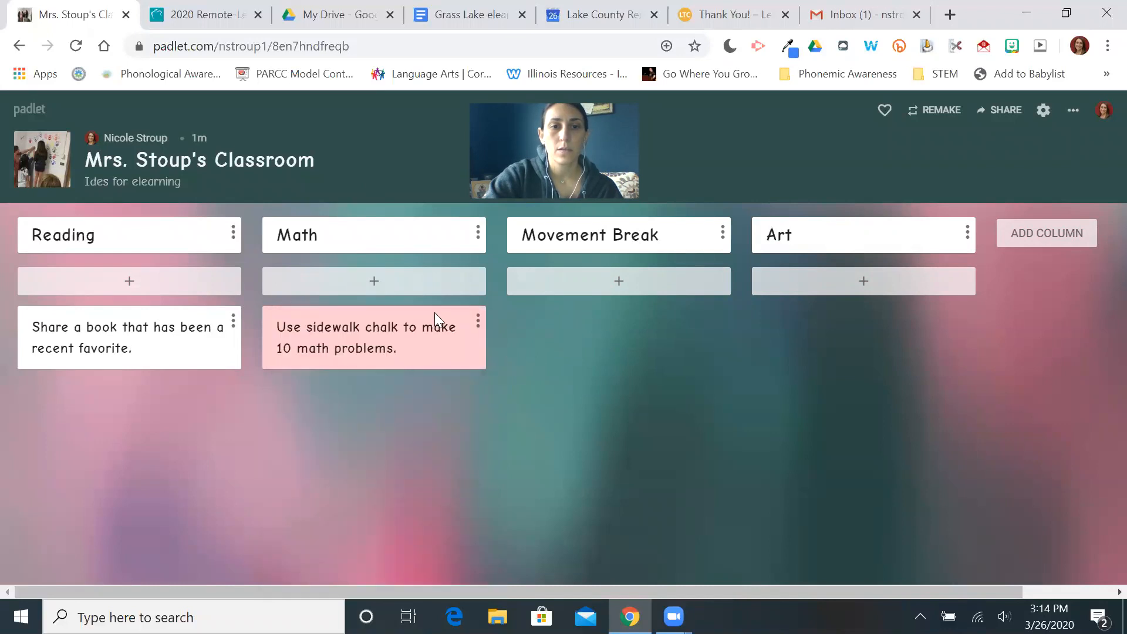
Open the sidewalk chalk post for editing to look at its attachment options, and close it again.
click(478, 322)
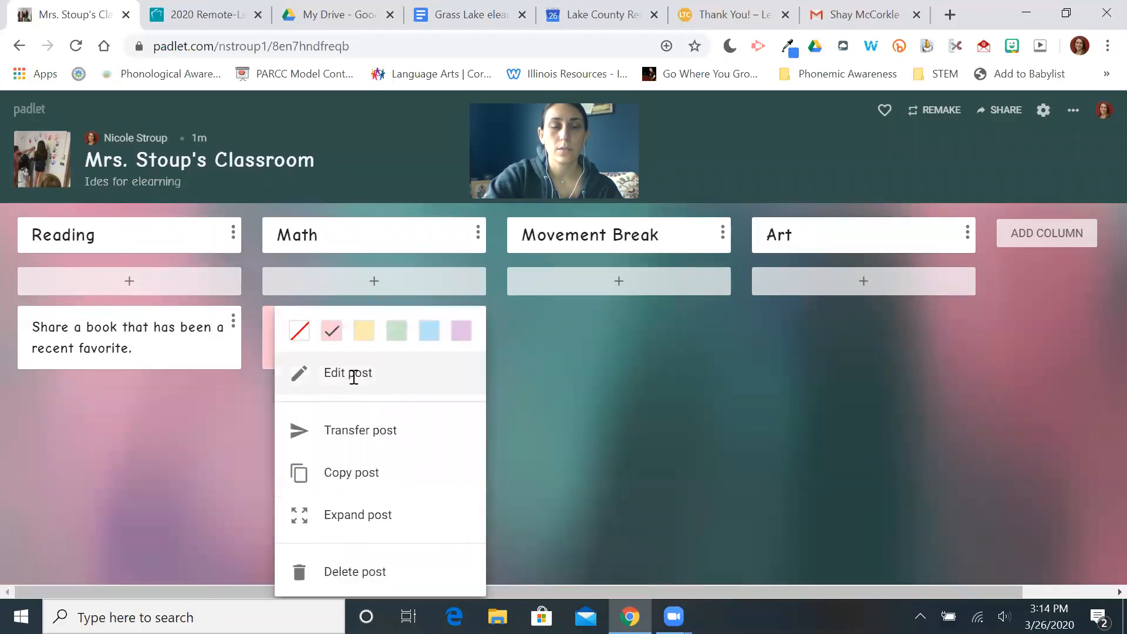
click(351, 379)
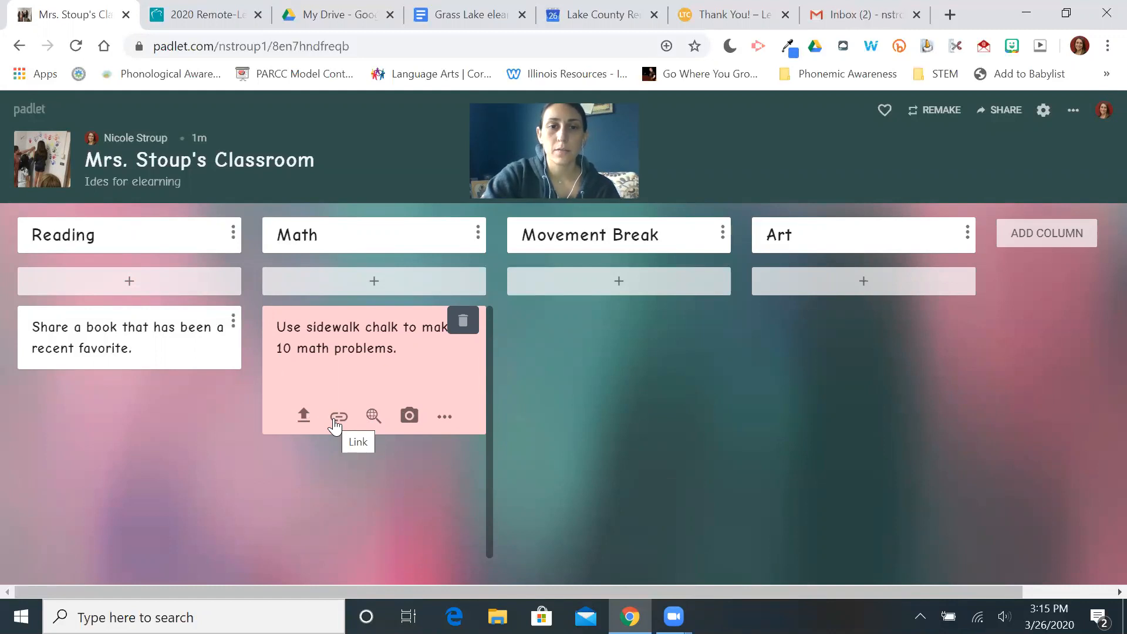
click(568, 370)
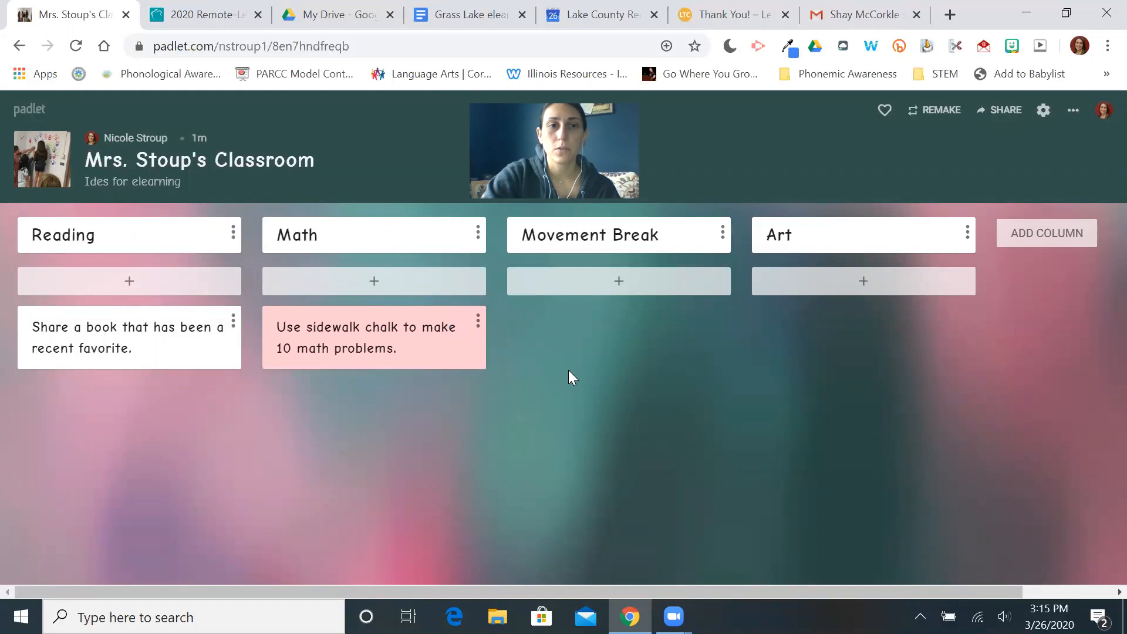
Review the padlet's sharing privacy levels and the visitor permission choices, and return to the share options.
click(1000, 115)
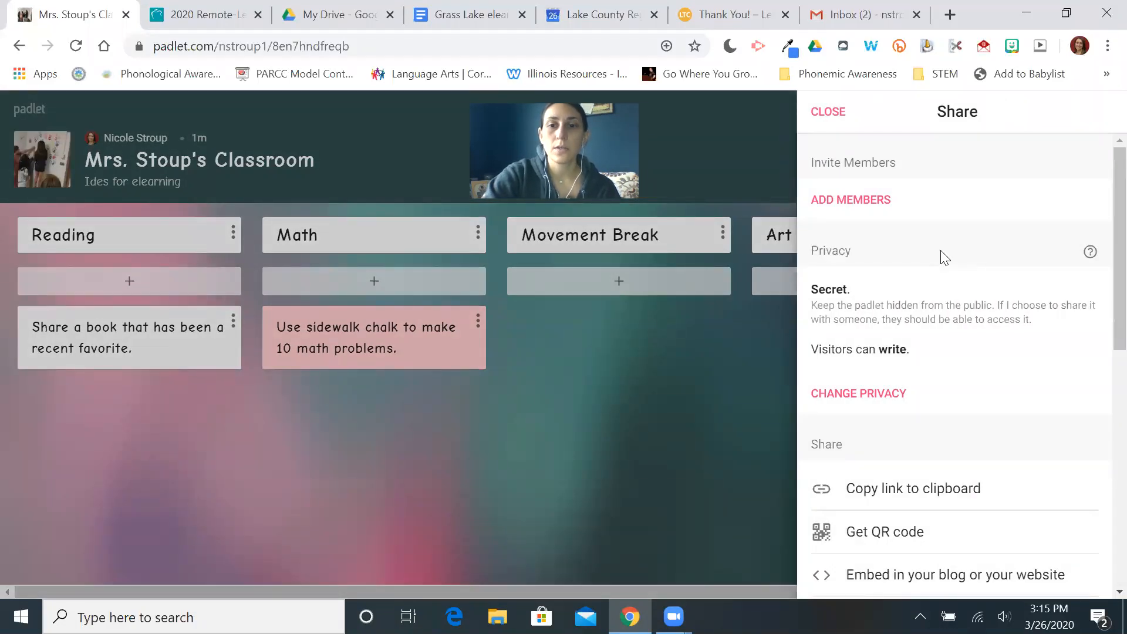
scroll(945, 258, down, 1)
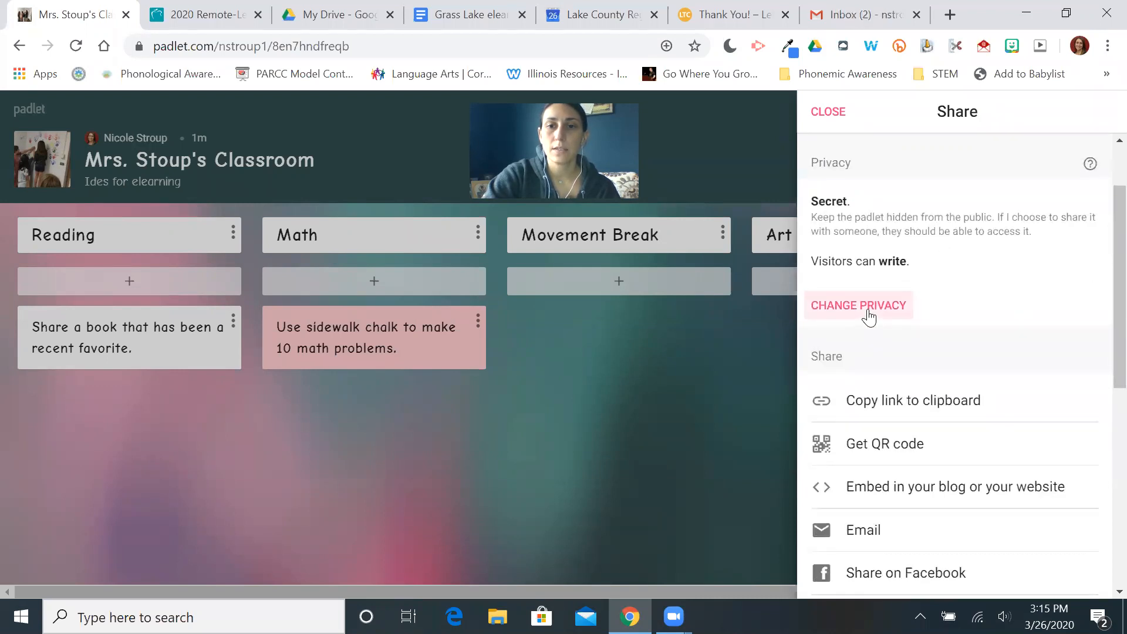
scroll(861, 305, up, 1)
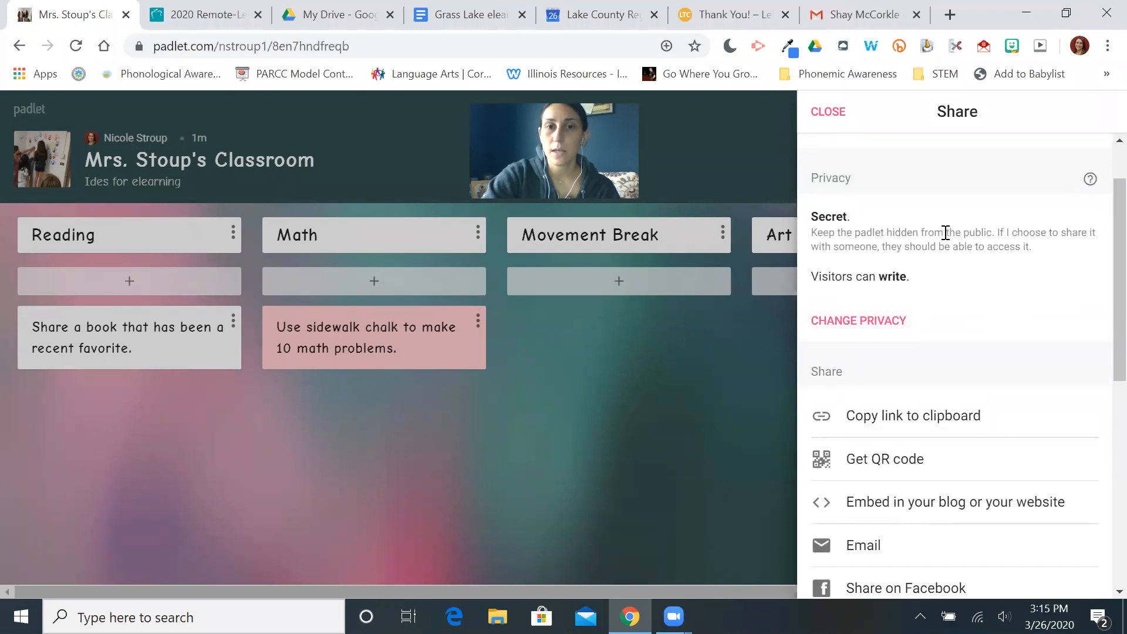
click(893, 329)
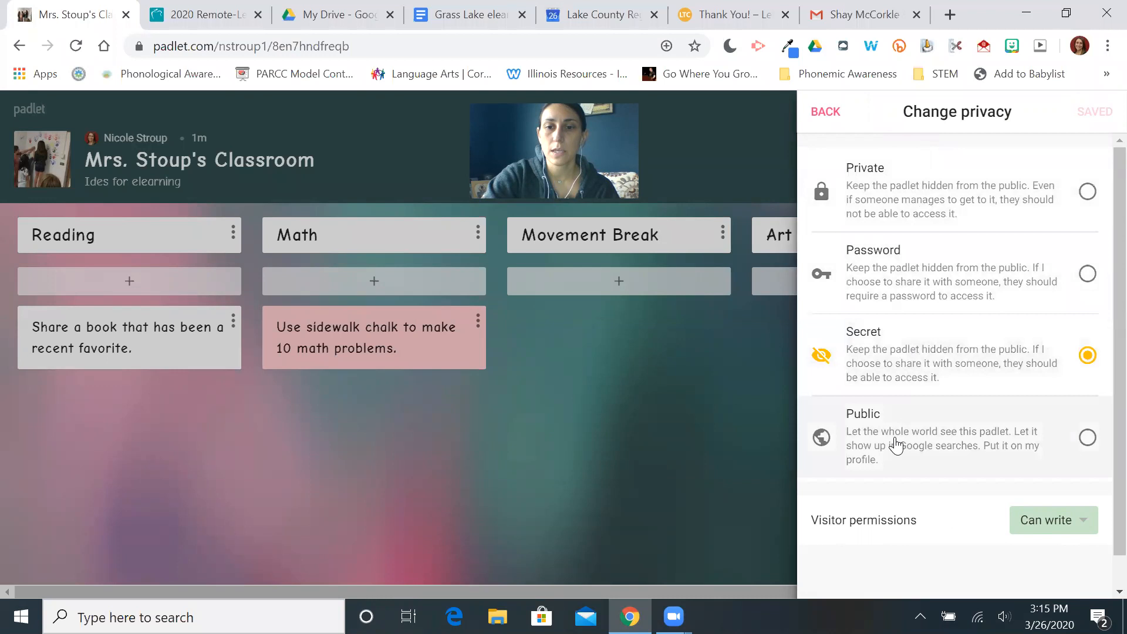
scroll(896, 443, down, 1)
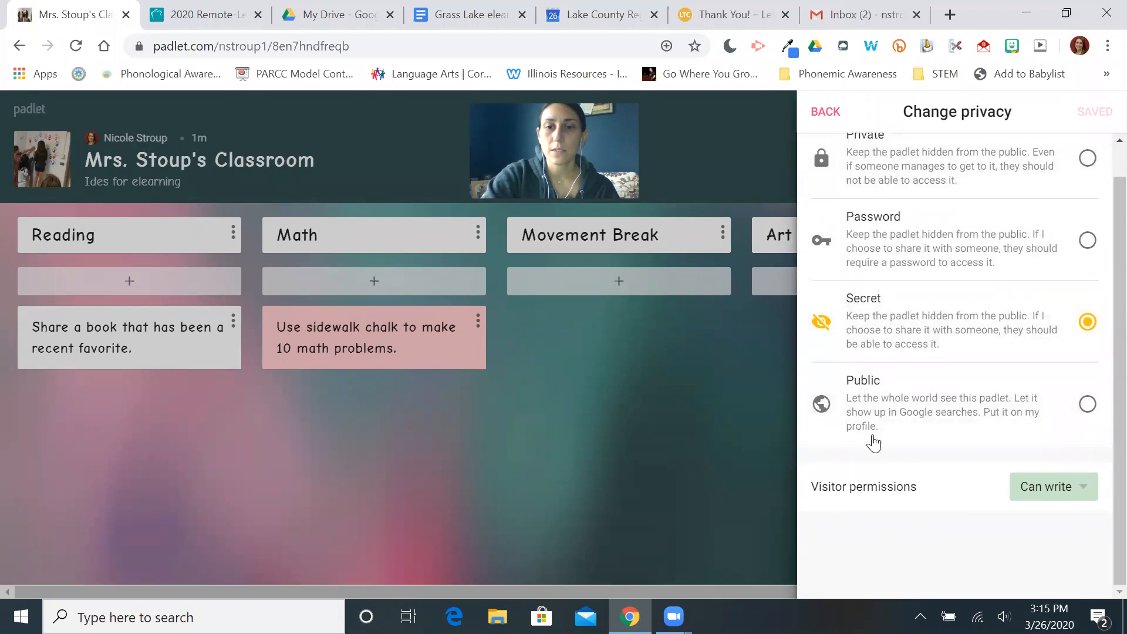
click(1083, 492)
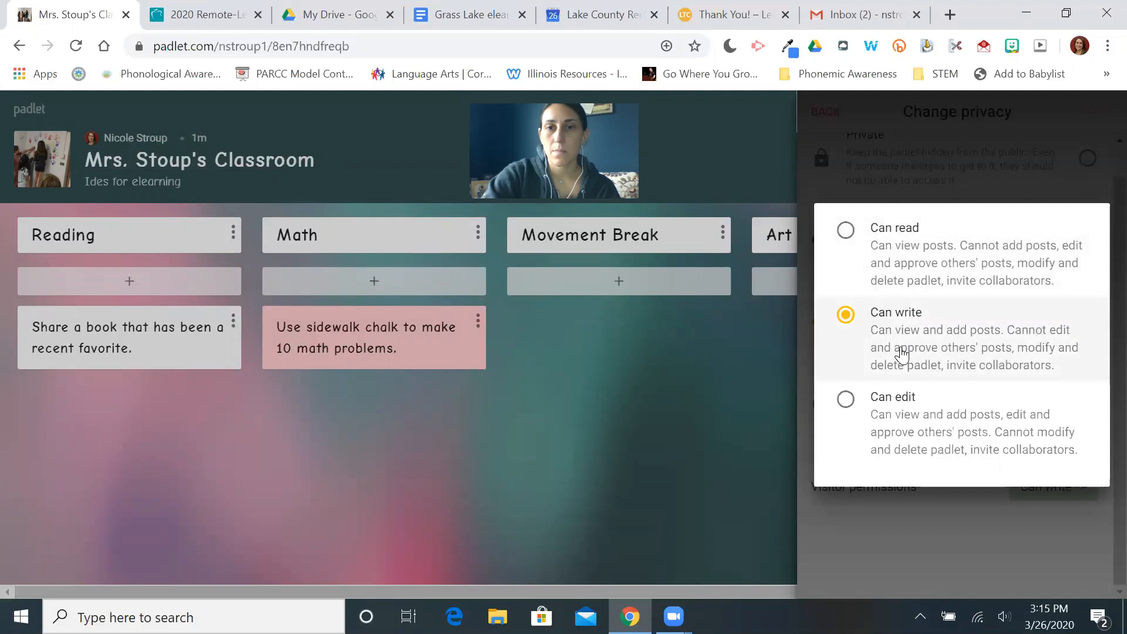
click(869, 539)
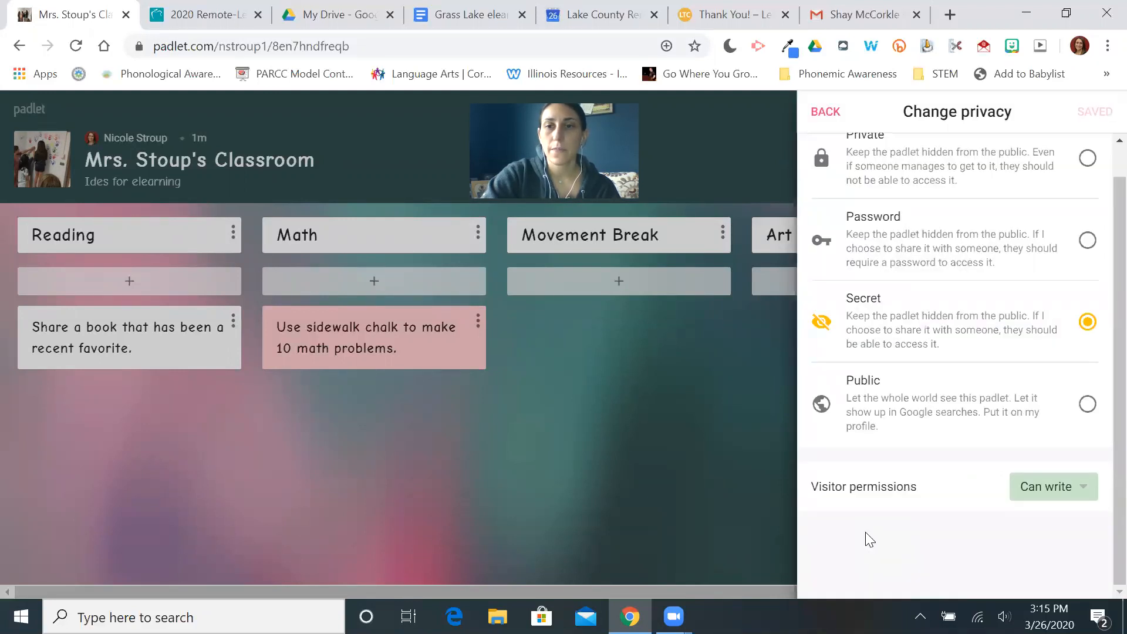
scroll(868, 517, up, 1)
click(834, 112)
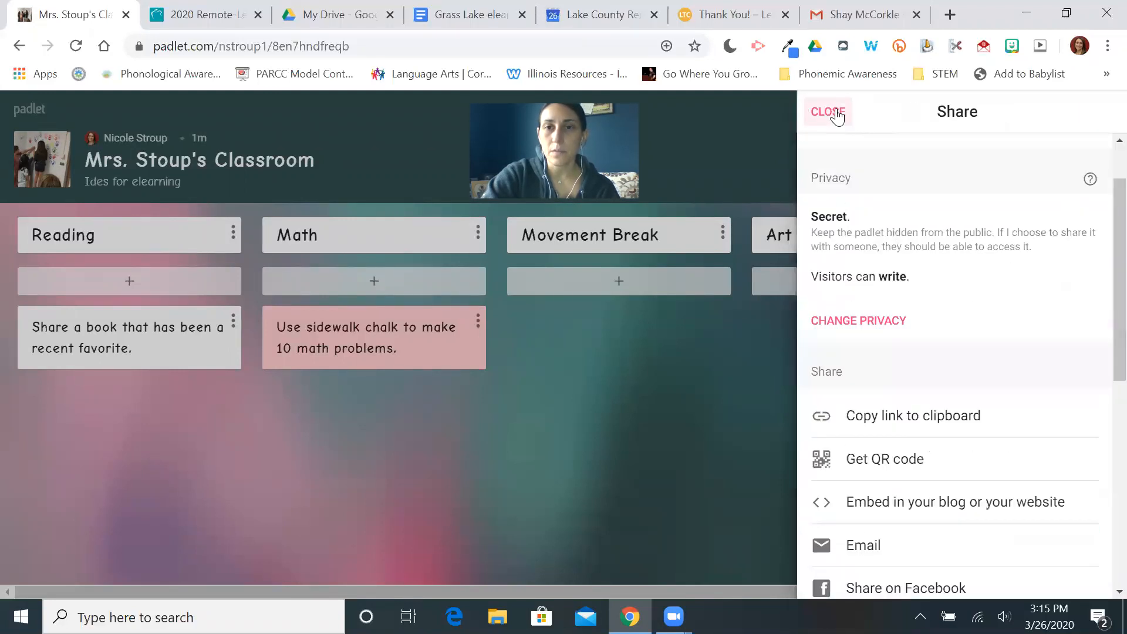
Look through the padlet's link, social, Google Classroom and export options, and close the share settings.
scroll(917, 376, down, 2)
scroll(914, 375, down, 2)
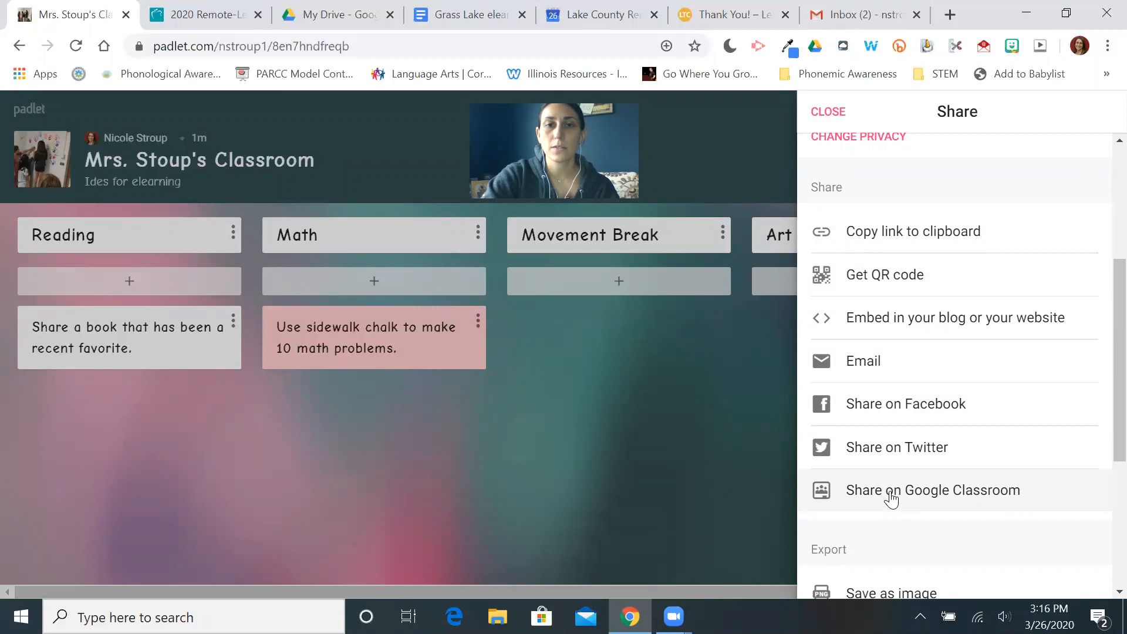
scroll(891, 500, down, 1)
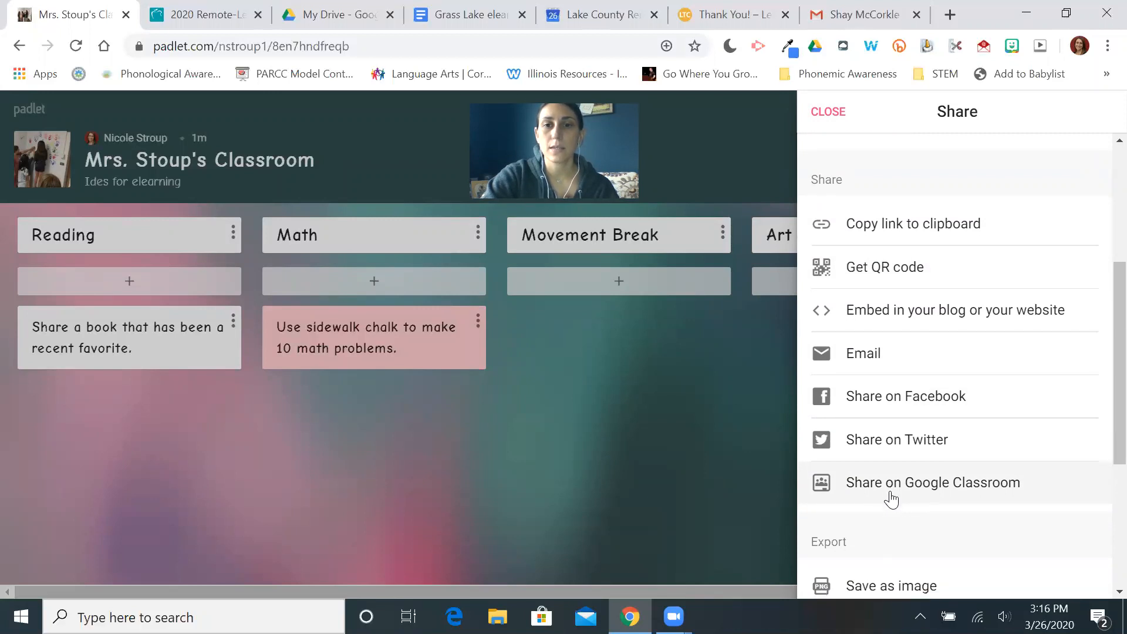
scroll(891, 498, up, 1)
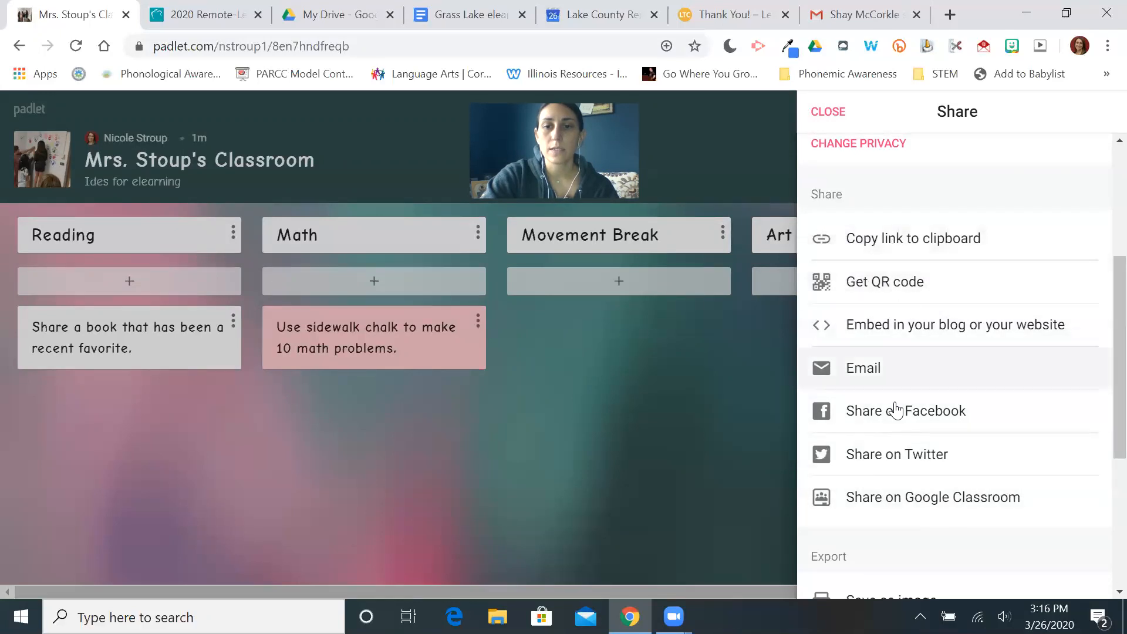
scroll(888, 504, down, 5)
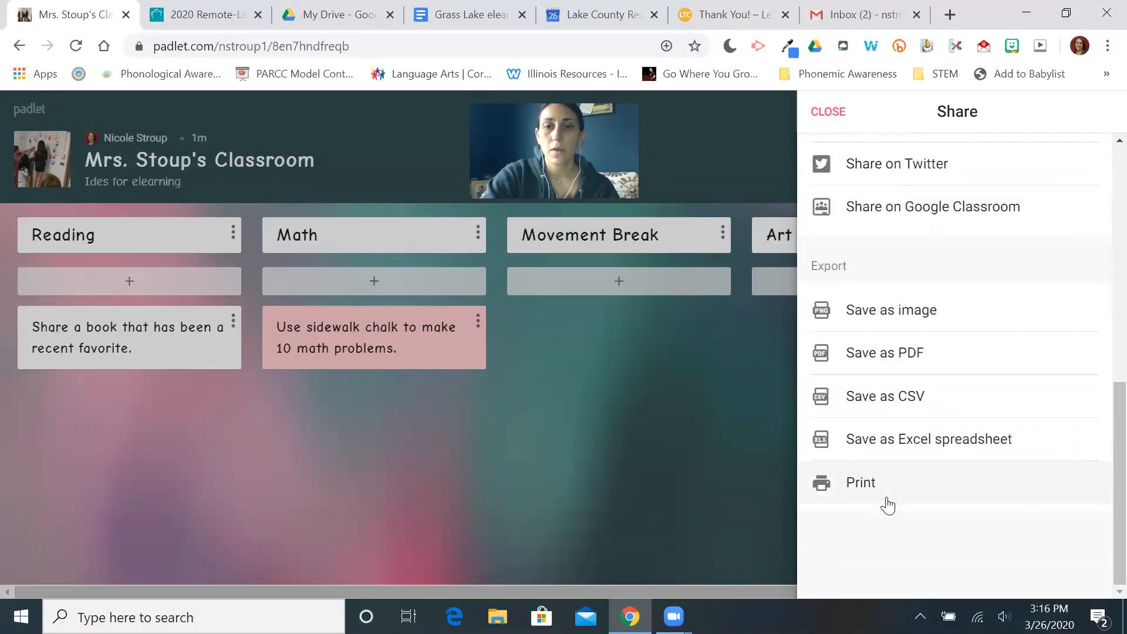
click(829, 113)
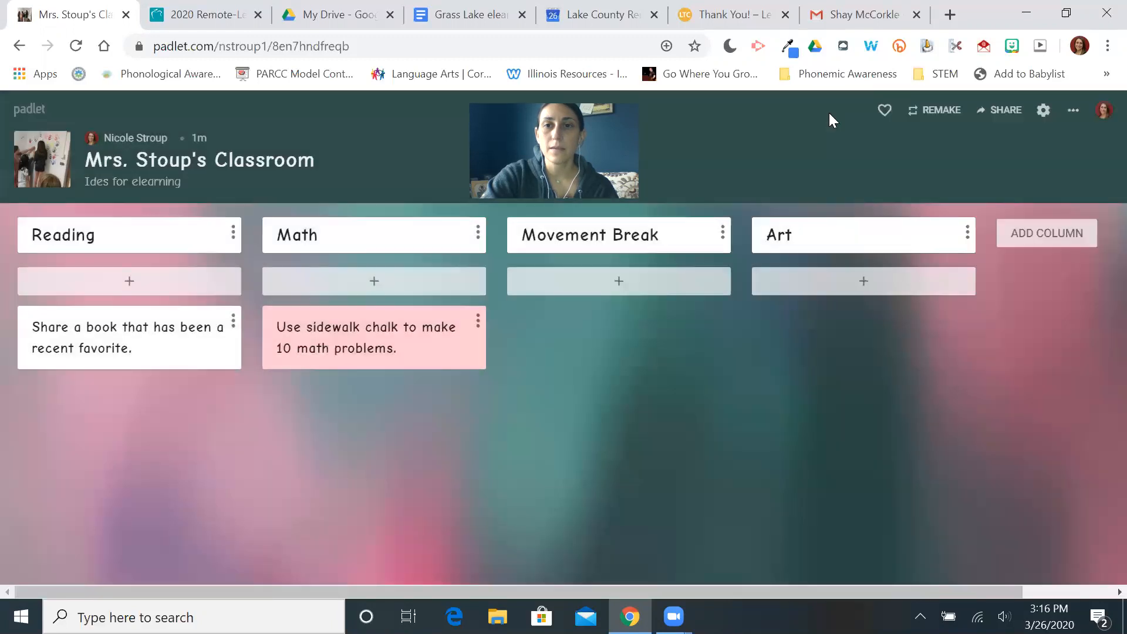